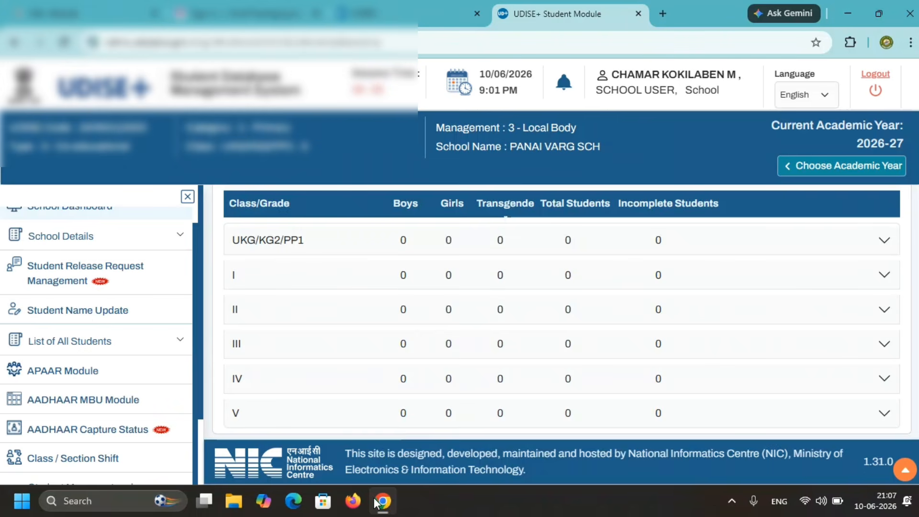
Review the 2026-27 grade-wise student counts on the school dashboard, from UKG/KG2/PP1 through class V.
{"action": "scroll", "coordinate": [335, 330], "scroll_direction": "up", "scroll_amount": 1}
{"action": "scroll", "coordinate": [267, 345], "scroll_direction": "down", "scroll_amount": 1}
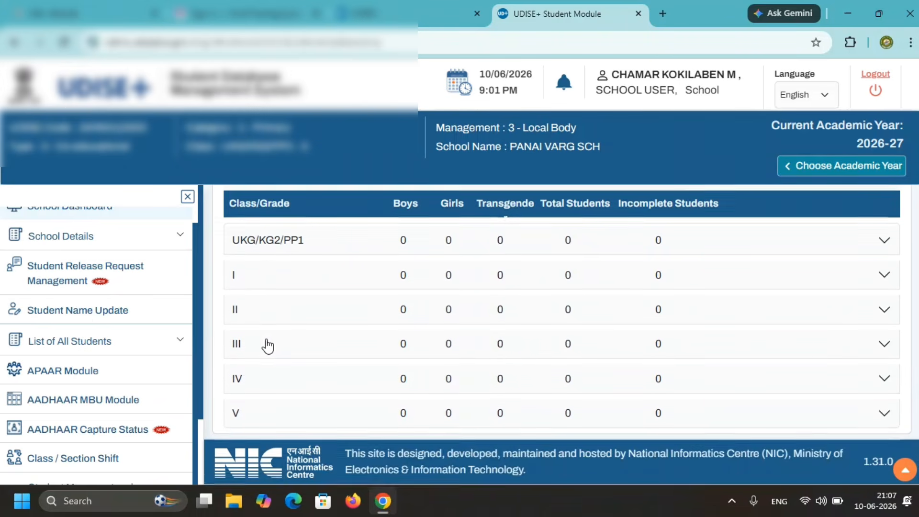
{"action": "scroll", "coordinate": [273, 343], "scroll_direction": "up", "scroll_amount": 2}
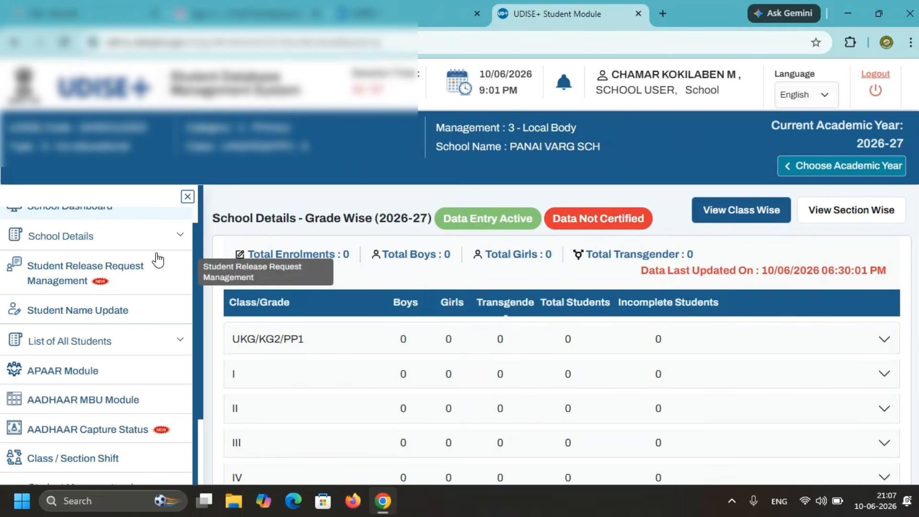
{"action": "scroll", "coordinate": [139, 271], "scroll_direction": "up", "scroll_amount": 1}
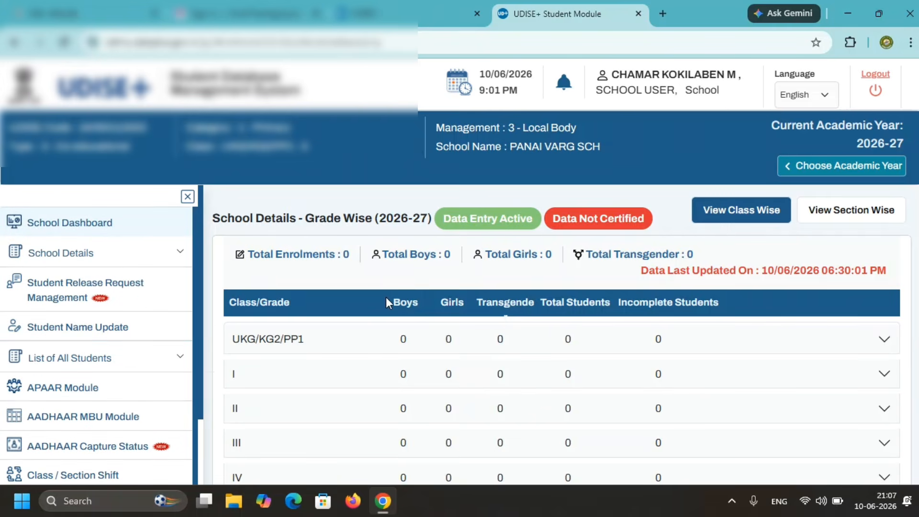
{"action": "scroll", "coordinate": [412, 311], "scroll_direction": "down", "scroll_amount": 2}
{"action": "scroll", "coordinate": [439, 320], "scroll_direction": "up", "scroll_amount": 2}
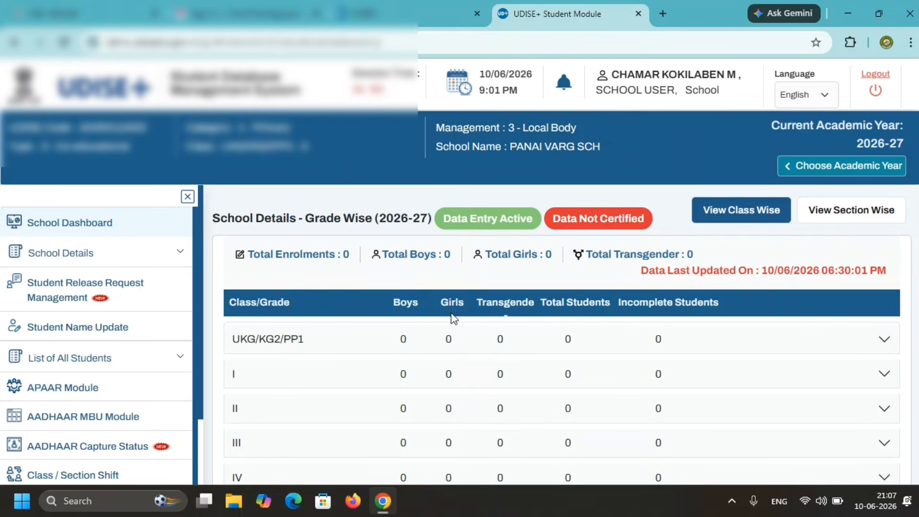
{"action": "scroll", "coordinate": [457, 344], "scroll_direction": "down", "scroll_amount": 2}
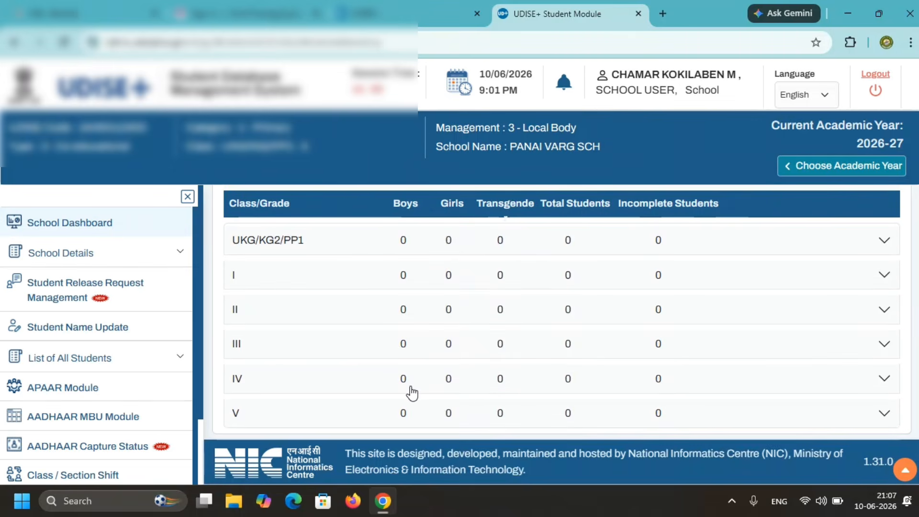
{"action": "scroll", "coordinate": [418, 394], "scroll_direction": "up", "scroll_amount": 2}
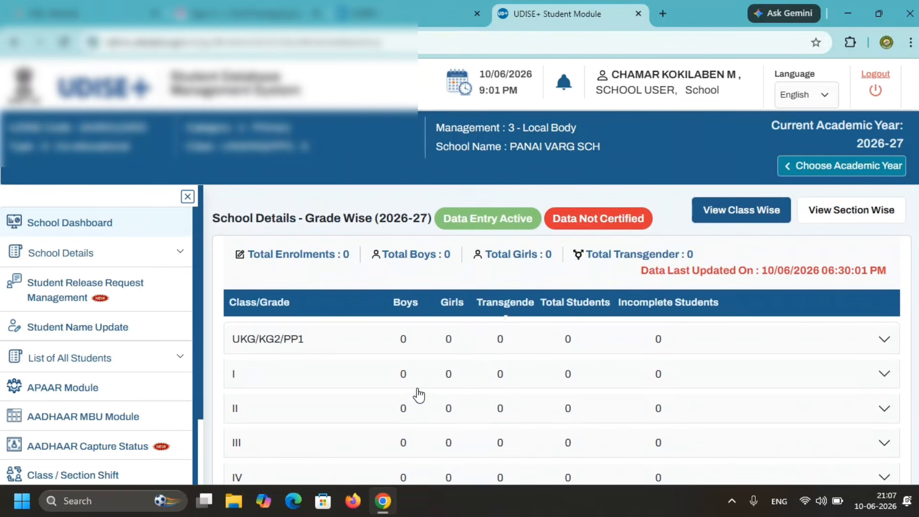
{"action": "scroll", "coordinate": [420, 396], "scroll_direction": "down", "scroll_amount": 2}
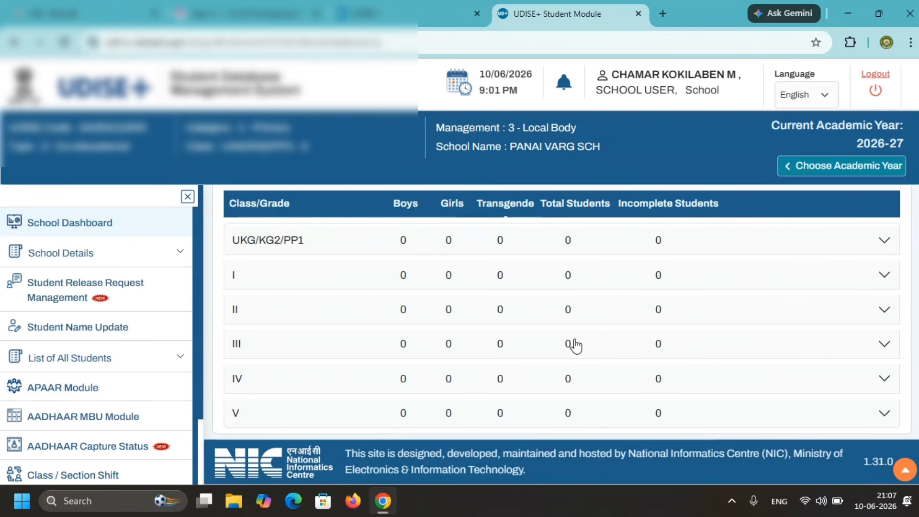
{"action": "scroll", "coordinate": [198, 283], "scroll_direction": "down", "scroll_amount": 1}
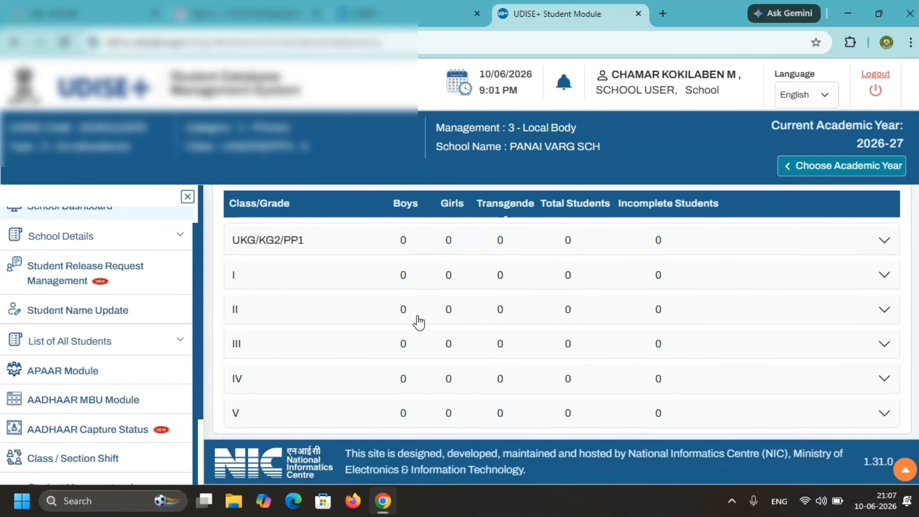
{"action": "scroll", "coordinate": [420, 323], "scroll_direction": "up", "scroll_amount": 2}
{"action": "scroll", "coordinate": [422, 323], "scroll_direction": "down", "scroll_amount": 2}
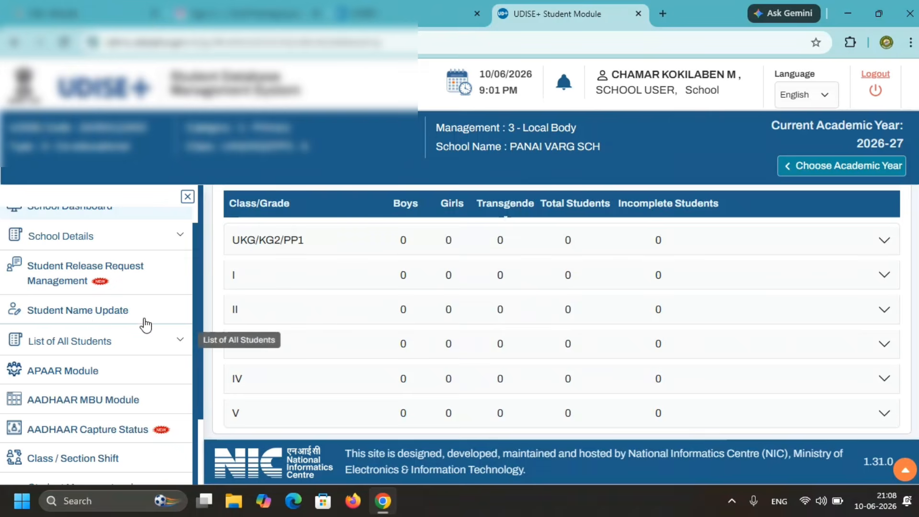
{"action": "scroll", "coordinate": [129, 282], "scroll_direction": "up", "scroll_amount": 2}
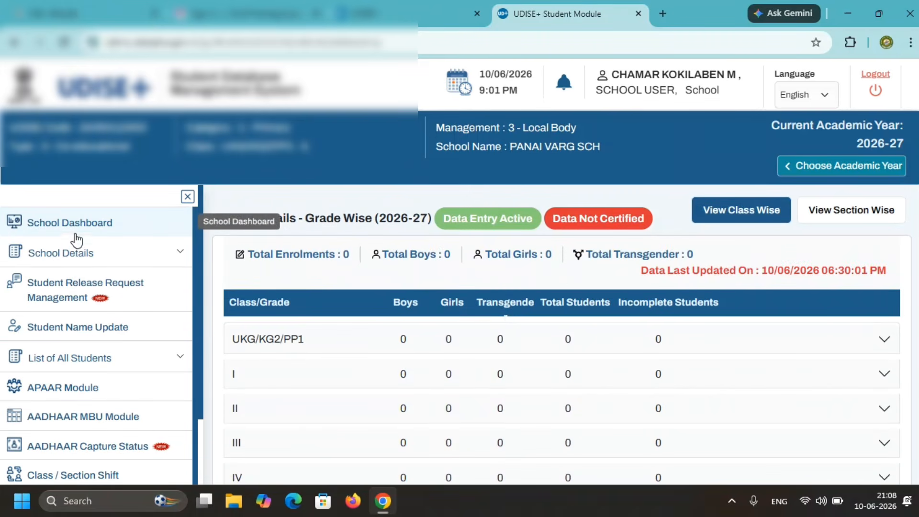
Open the Progression Activity entry page under Student Movement and Progression.
{"action": "scroll", "coordinate": [77, 241], "scroll_direction": "down", "scroll_amount": 1}
{"action": "scroll", "coordinate": [78, 261], "scroll_direction": "down", "scroll_amount": 1}
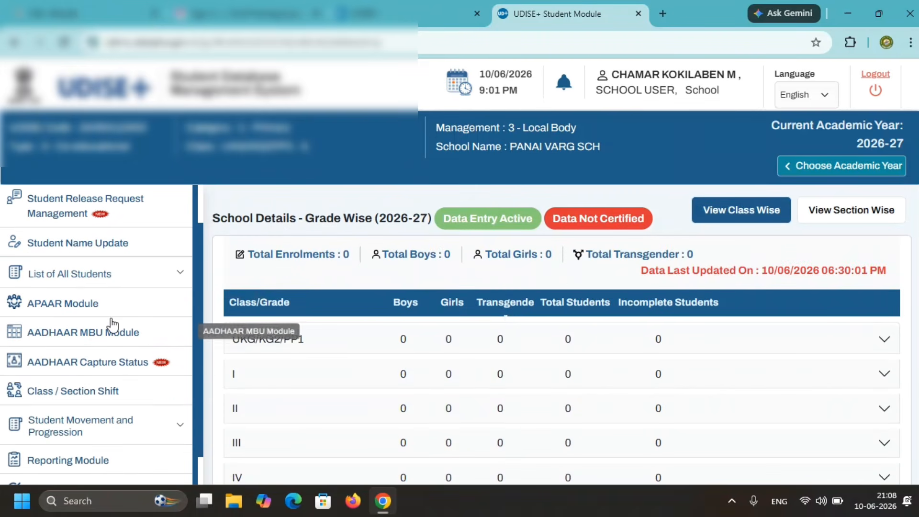
{"action": "scroll", "coordinate": [85, 371], "scroll_direction": "down", "scroll_amount": 2}
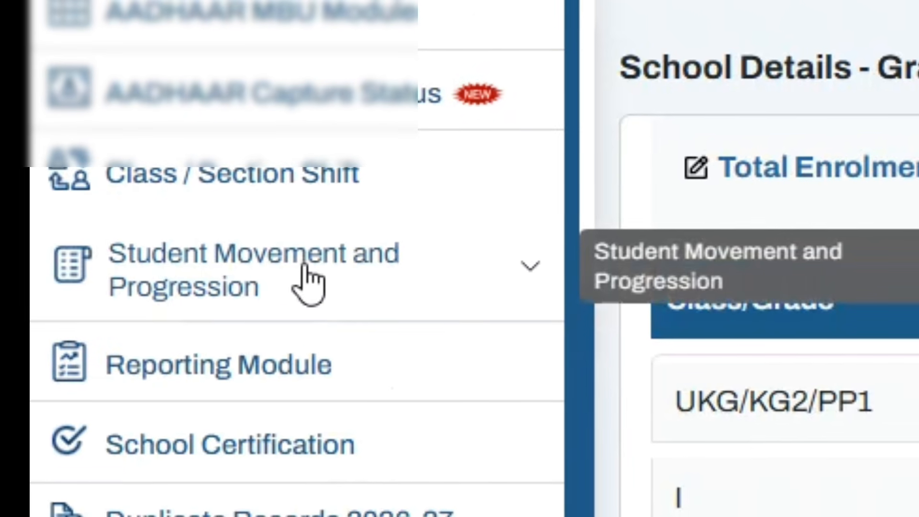
{"action": "left_click", "coordinate": [321, 262]}
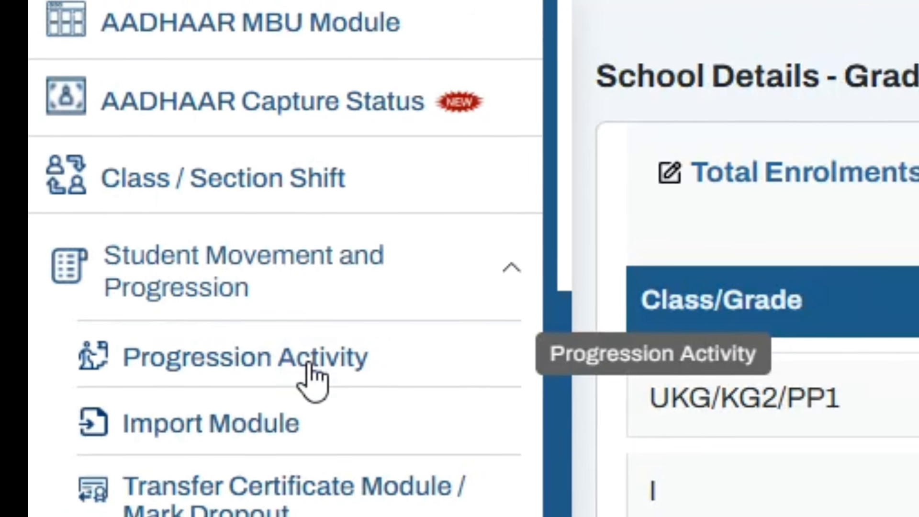
{"action": "left_click", "coordinate": [314, 369]}
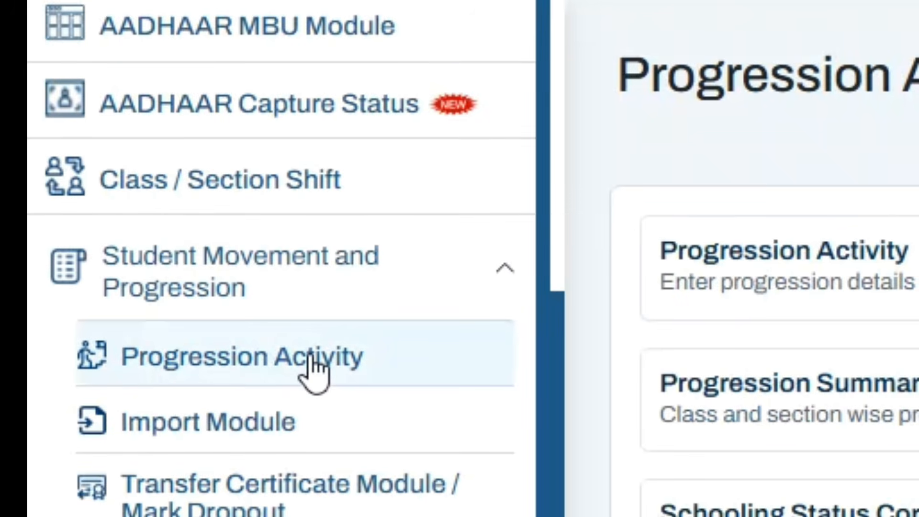
{"action": "left_click", "coordinate": [832, 278]}
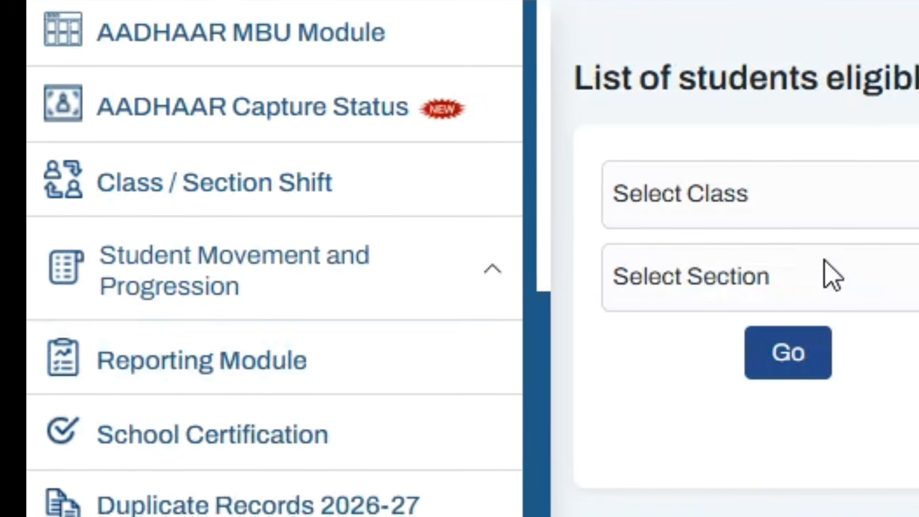
Load the list of students eligible for progression for class UKG/KG2/PP1, section A.
{"action": "left_click", "coordinate": [806, 211]}
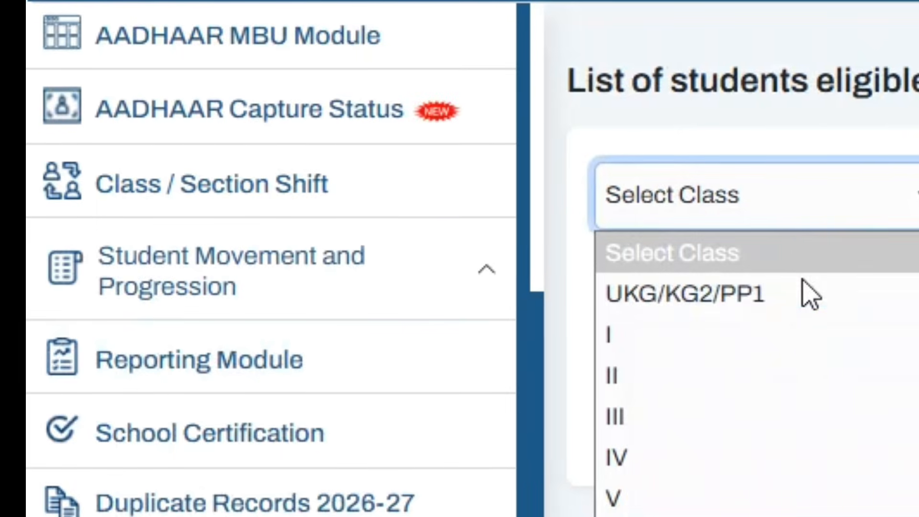
{"action": "left_click", "coordinate": [804, 302]}
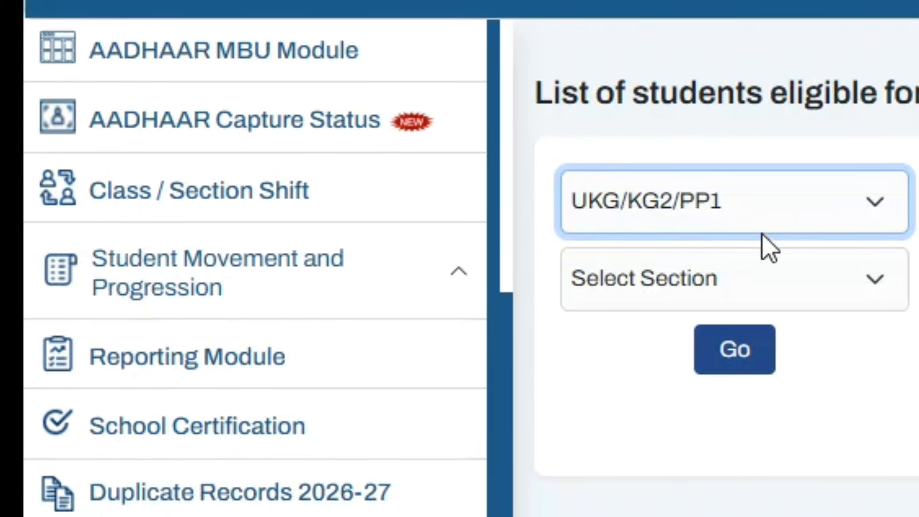
{"action": "left_click", "coordinate": [797, 286]}
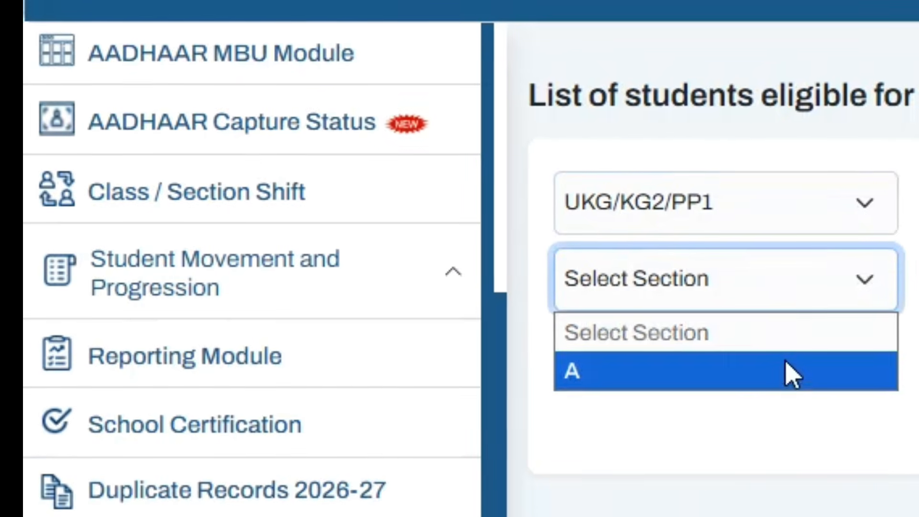
{"action": "left_click", "coordinate": [784, 372]}
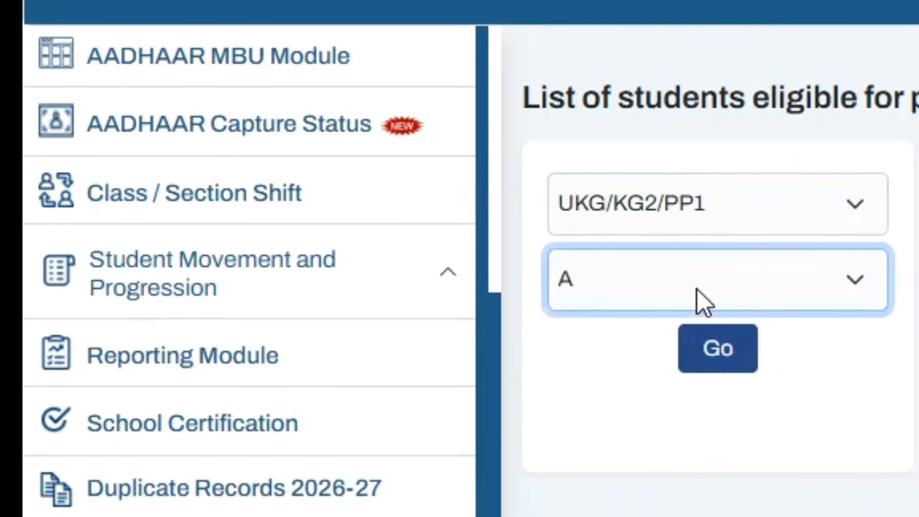
{"action": "left_click", "coordinate": [689, 363]}
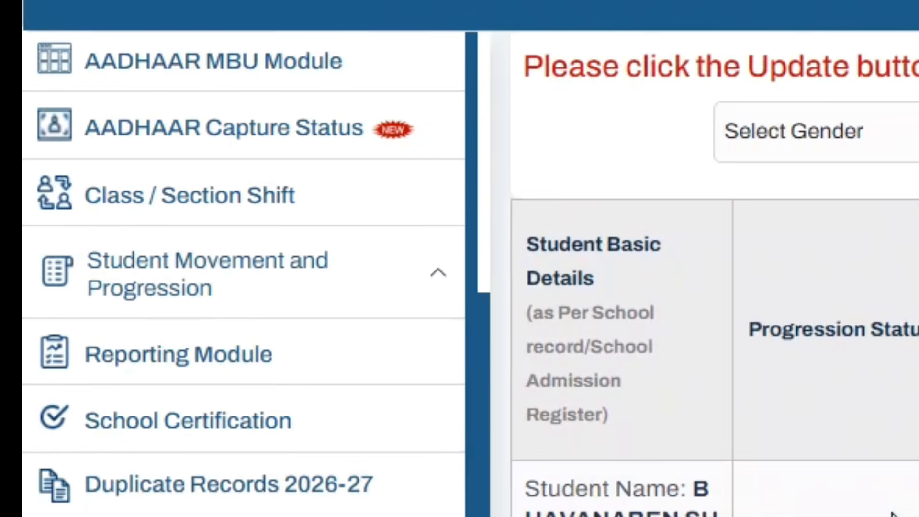
Examine the student progression list, including the progression details, promoted class and section, status and action columns.
{"action": "scroll", "coordinate": [883, 508], "scroll_direction": "down", "scroll_amount": 3}
{"action": "scroll", "coordinate": [882, 507], "scroll_direction": "down", "scroll_amount": 5}
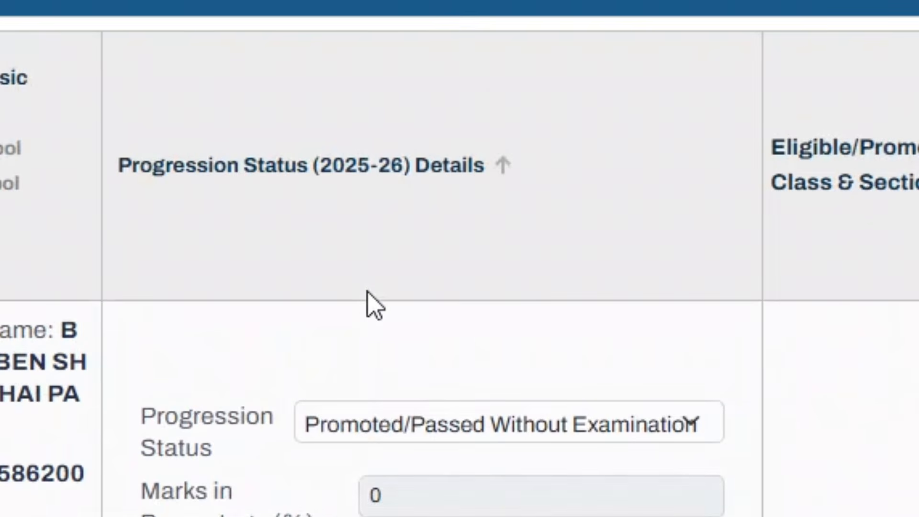
{"action": "scroll", "coordinate": [374, 307], "scroll_direction": "down", "scroll_amount": 5}
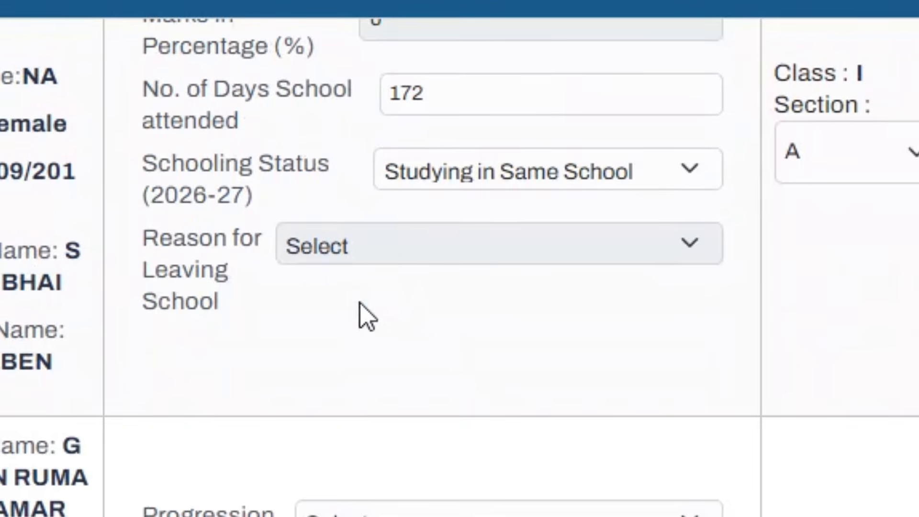
{"action": "scroll", "coordinate": [367, 316], "scroll_direction": "up", "scroll_amount": 3}
{"action": "scroll", "coordinate": [394, 318], "scroll_direction": "up", "scroll_amount": 8}
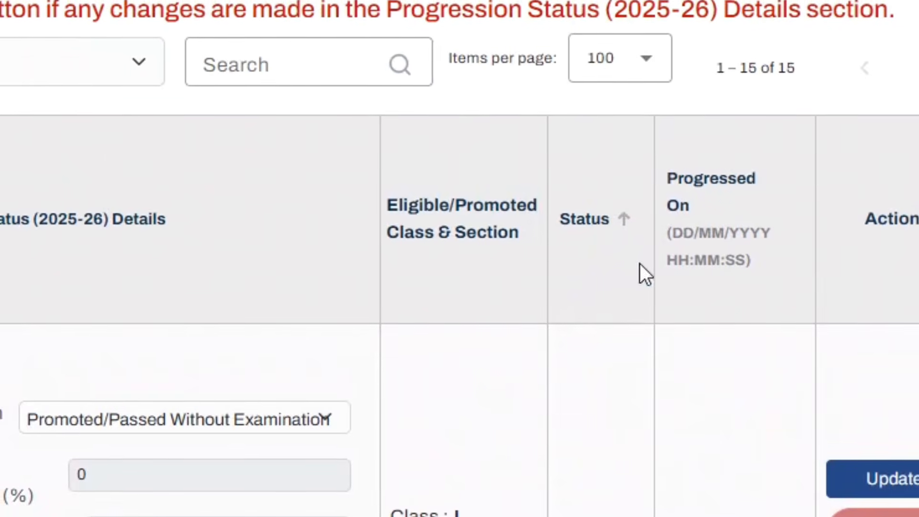
{"action": "scroll", "coordinate": [607, 277], "scroll_direction": "down", "scroll_amount": 8}
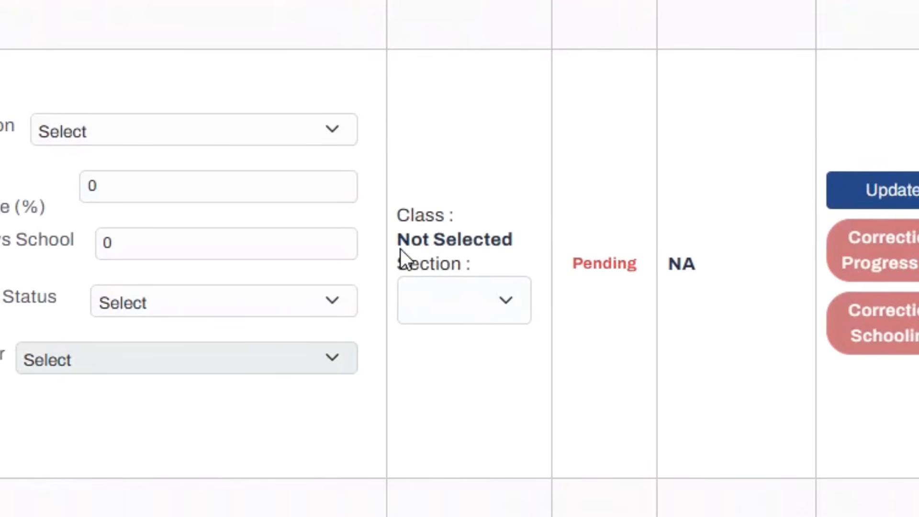
{"action": "scroll", "coordinate": [376, 273], "scroll_direction": "down", "scroll_amount": 5}
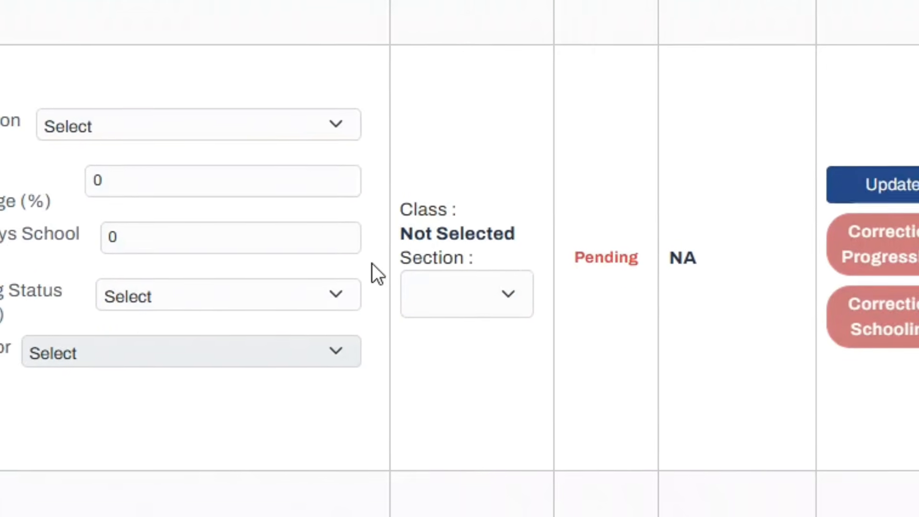
{"action": "scroll", "coordinate": [361, 268], "scroll_direction": "down", "scroll_amount": 20}
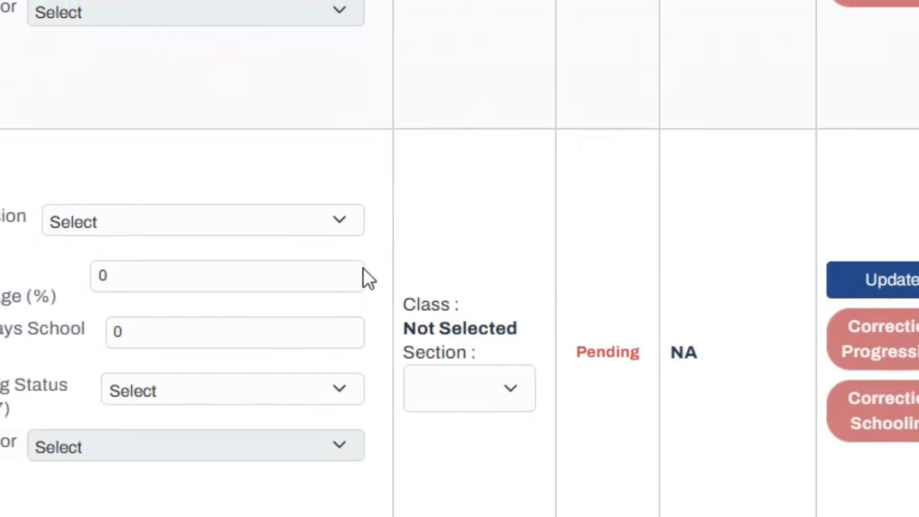
{"action": "scroll", "coordinate": [363, 278], "scroll_direction": "down", "scroll_amount": 15}
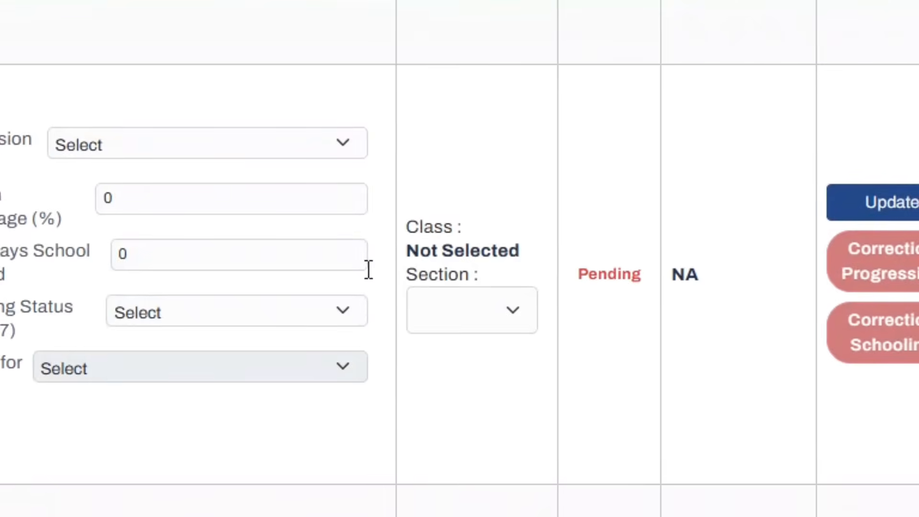
{"action": "scroll", "coordinate": [370, 270], "scroll_direction": "up", "scroll_amount": 20}
{"action": "scroll", "coordinate": [371, 271], "scroll_direction": "down", "scroll_amount": 4}
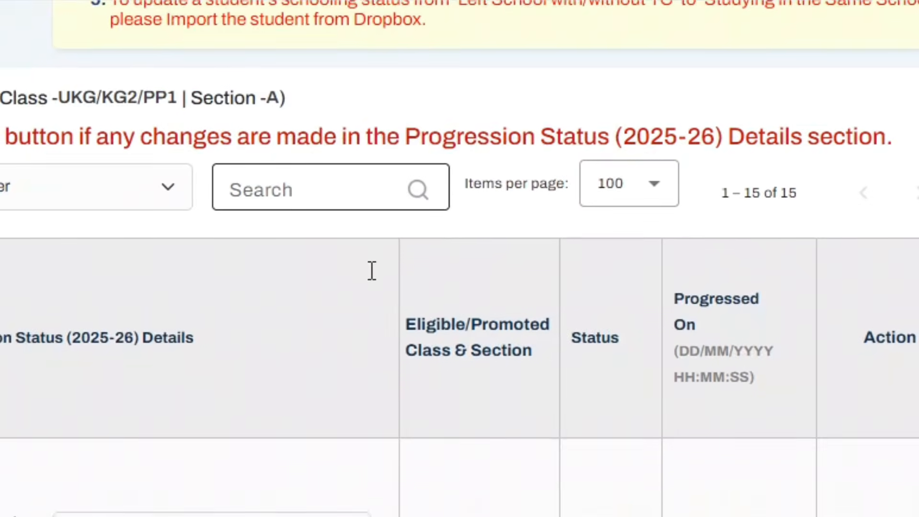
Set the progression status of a pending student in the list to Promoted/Passed Without Examination.
{"action": "scroll", "coordinate": [372, 271], "scroll_direction": "down", "scroll_amount": 6}
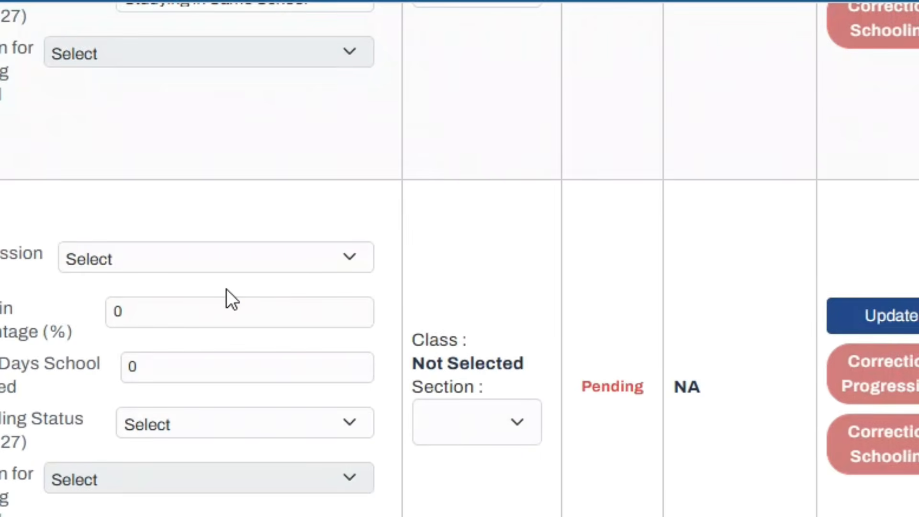
{"action": "scroll", "coordinate": [225, 209], "scroll_direction": "up", "scroll_amount": 1}
{"action": "scroll", "coordinate": [225, 209], "scroll_direction": "up", "scroll_amount": 1}
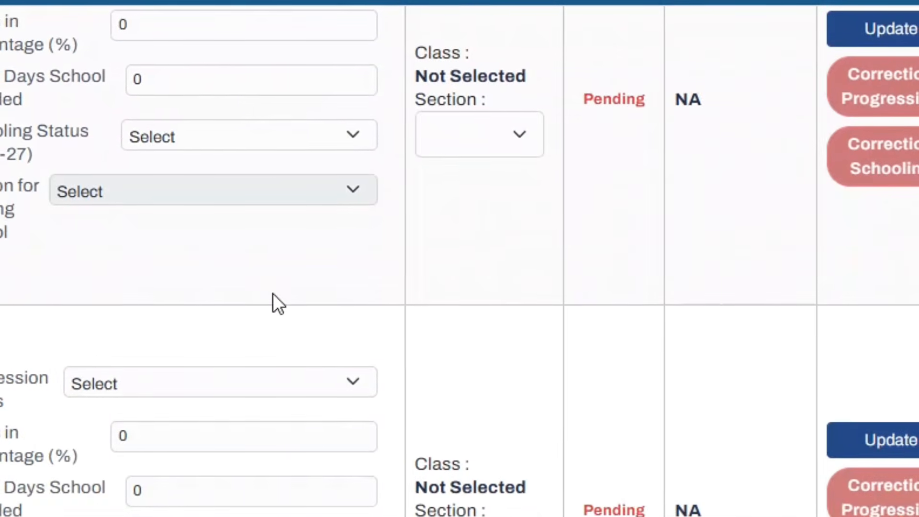
{"action": "scroll", "coordinate": [274, 294], "scroll_direction": "down", "scroll_amount": 4}
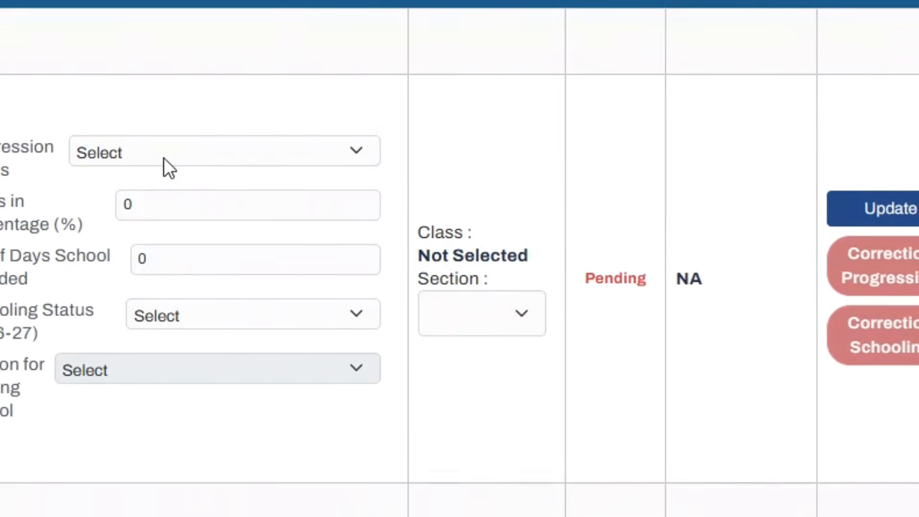
{"action": "left_click", "coordinate": [180, 158]}
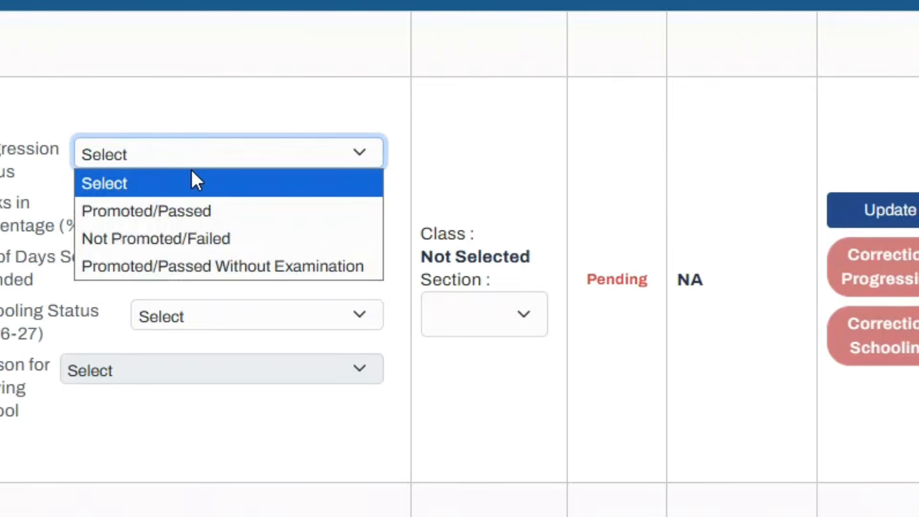
{"action": "left_click", "coordinate": [205, 211]}
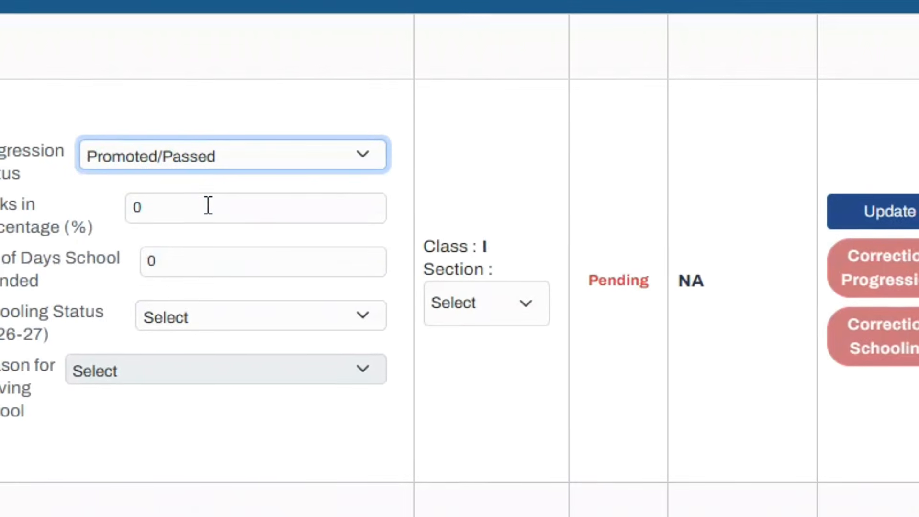
{"action": "left_click", "coordinate": [211, 160]}
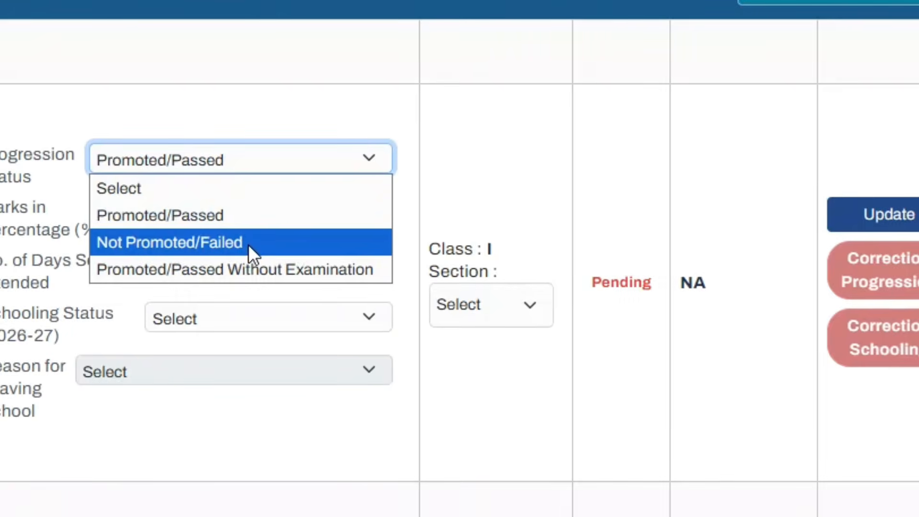
{"action": "left_click", "coordinate": [294, 274]}
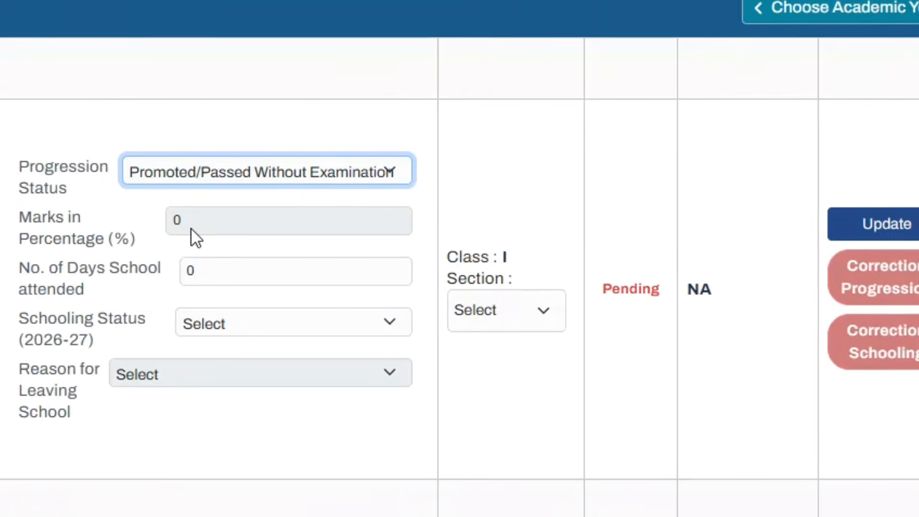
Set the student's number of days attended to 209 and the 2026-27 schooling status to Studying in Same School.
{"action": "left_click_drag", "start_coordinate": [239, 271], "coordinate": [187, 281]}
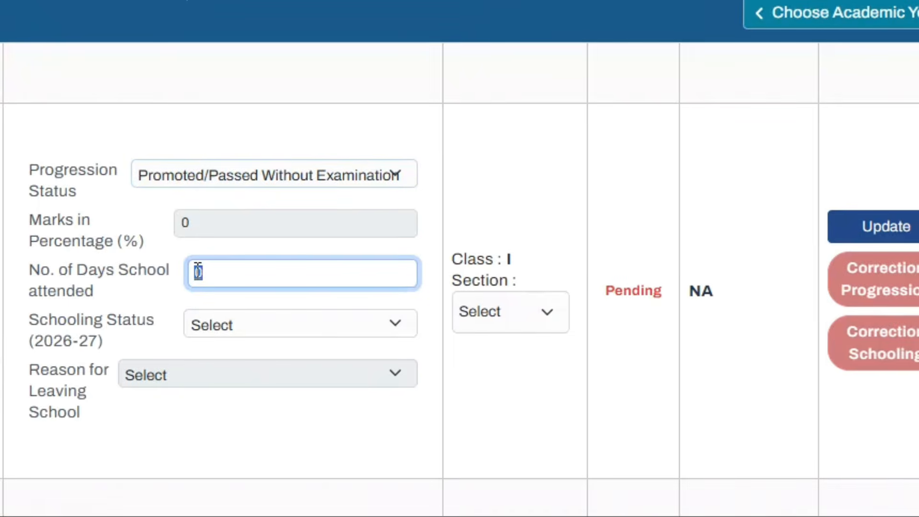
{"action": "type", "text": "209"}
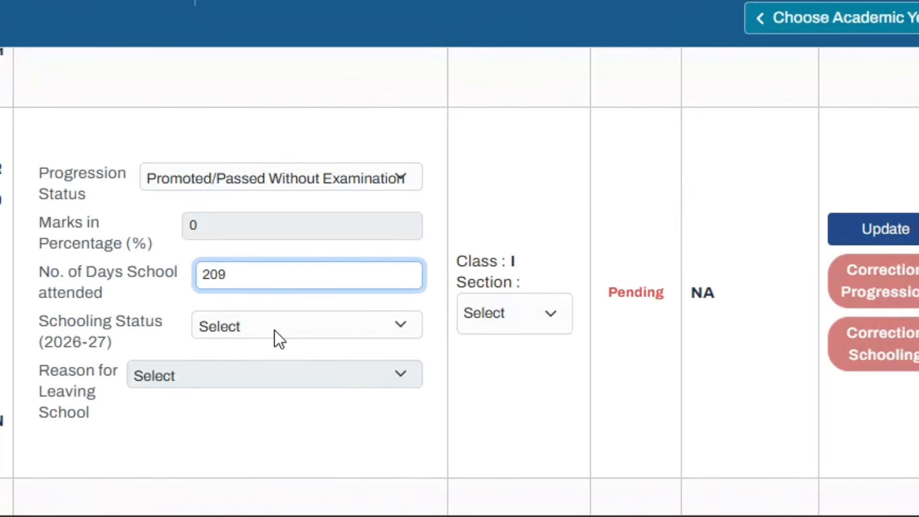
{"action": "left_click", "coordinate": [274, 330]}
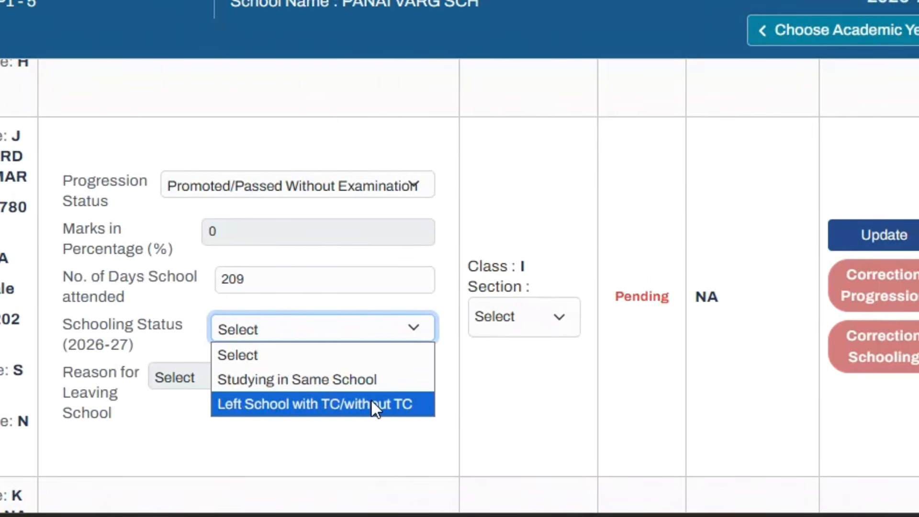
{"action": "left_click", "coordinate": [294, 387]}
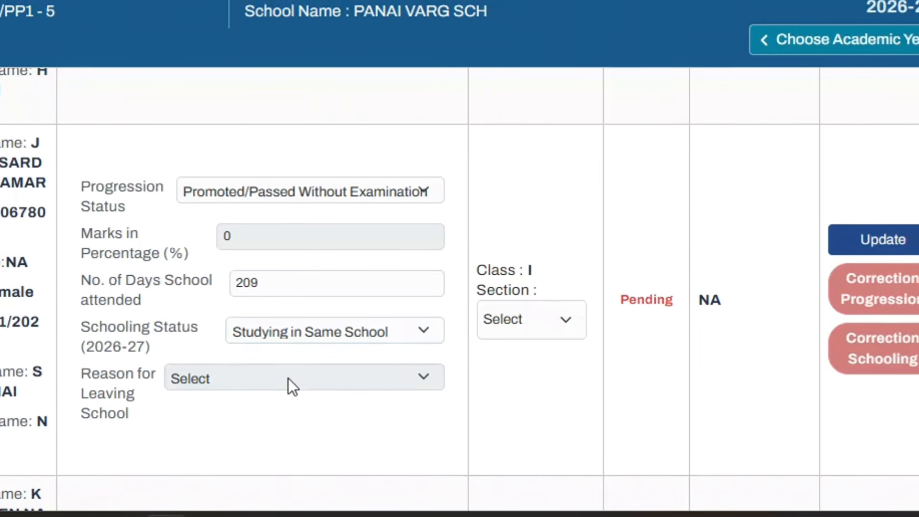
Assign the student to section A of class I and update the record with the promoted status.
{"action": "left_click", "coordinate": [545, 321]}
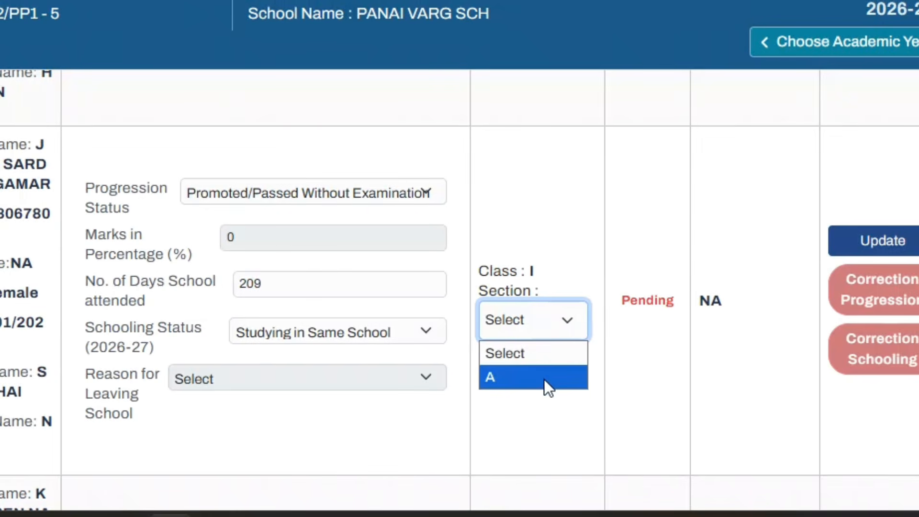
{"action": "left_click", "coordinate": [544, 378]}
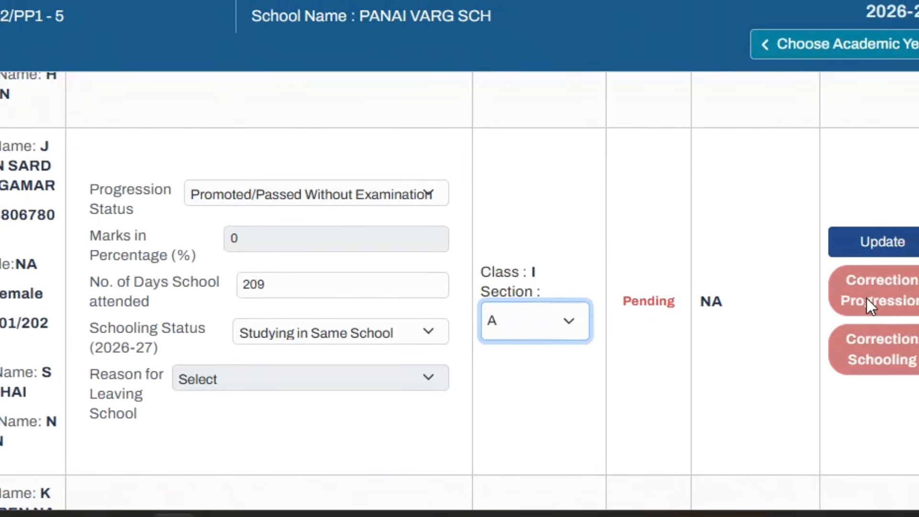
{"action": "left_click", "coordinate": [884, 247]}
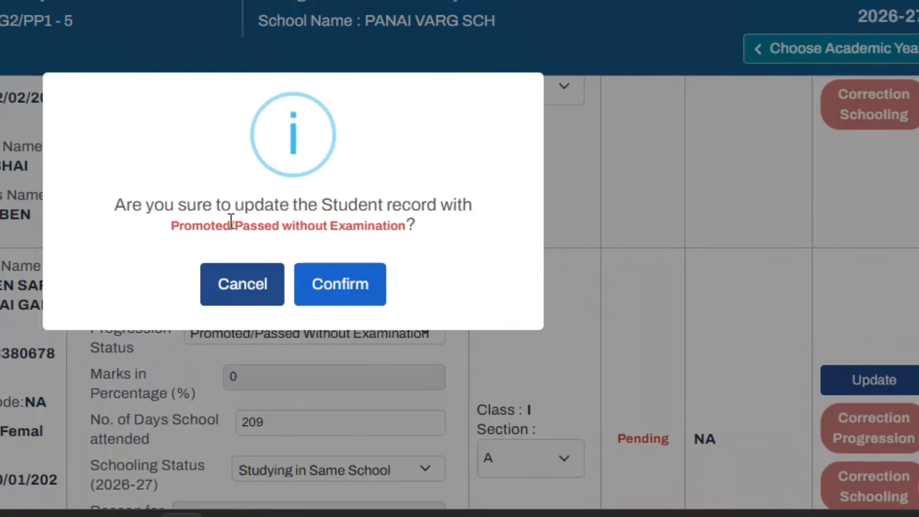
{"action": "left_click", "coordinate": [315, 289]}
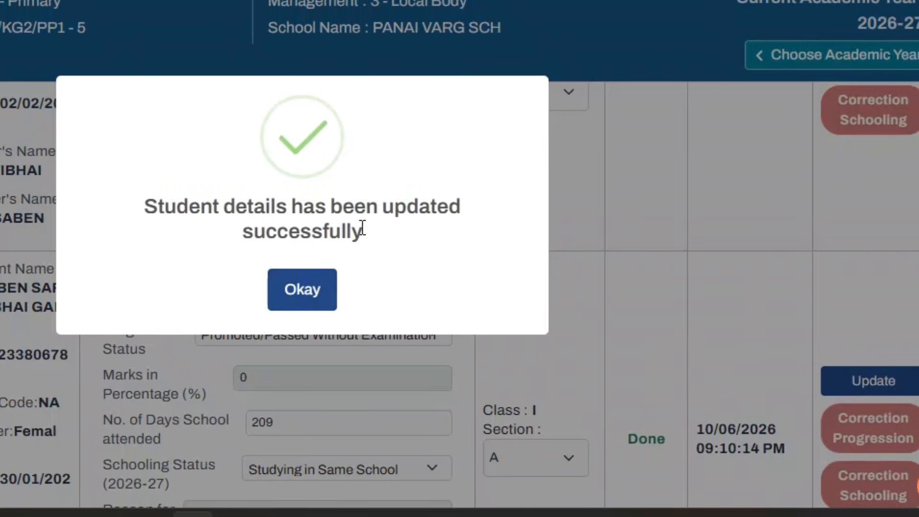
{"action": "left_click", "coordinate": [320, 293]}
Review the remaining students' progression entries down to the Finalize option at the end of the list.
{"action": "scroll", "coordinate": [320, 283], "scroll_direction": "down", "scroll_amount": 3}
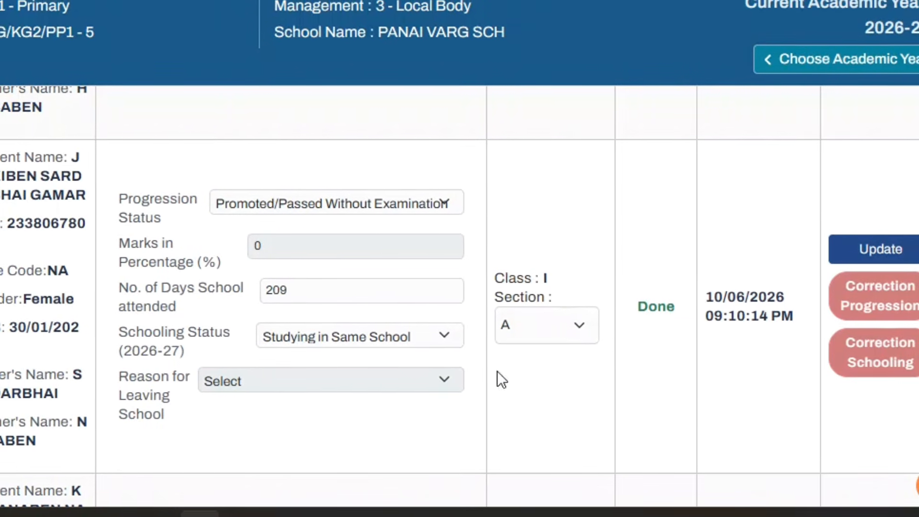
{"action": "scroll", "coordinate": [677, 322], "scroll_direction": "down", "scroll_amount": 2}
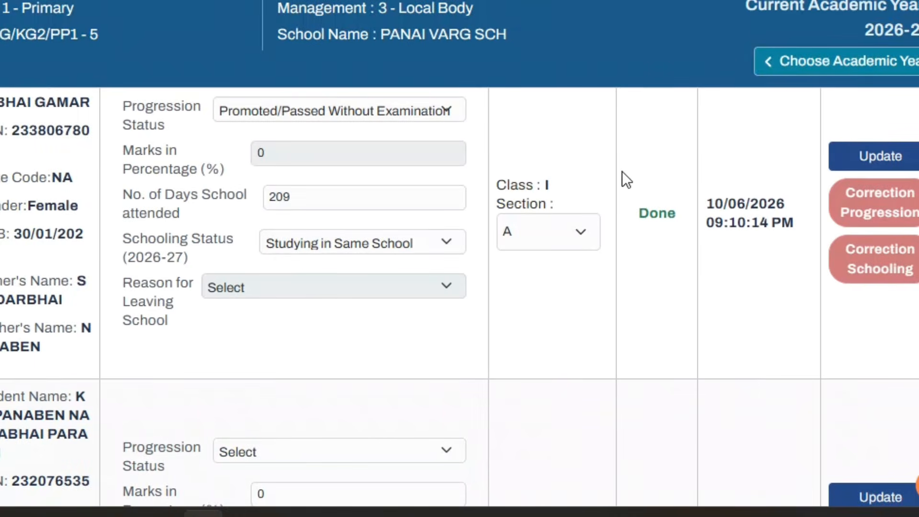
{"action": "scroll", "coordinate": [629, 301], "scroll_direction": "down", "scroll_amount": 20}
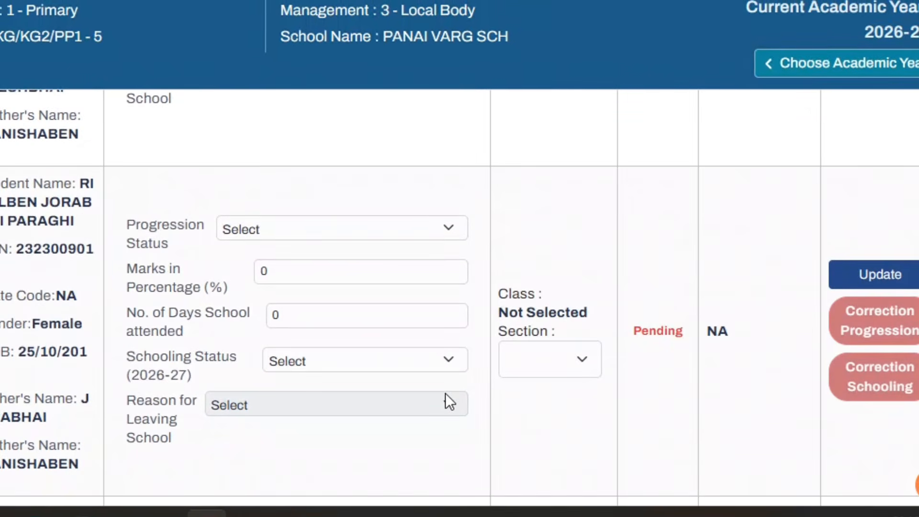
{"action": "scroll", "coordinate": [445, 392], "scroll_direction": "down", "scroll_amount": 15}
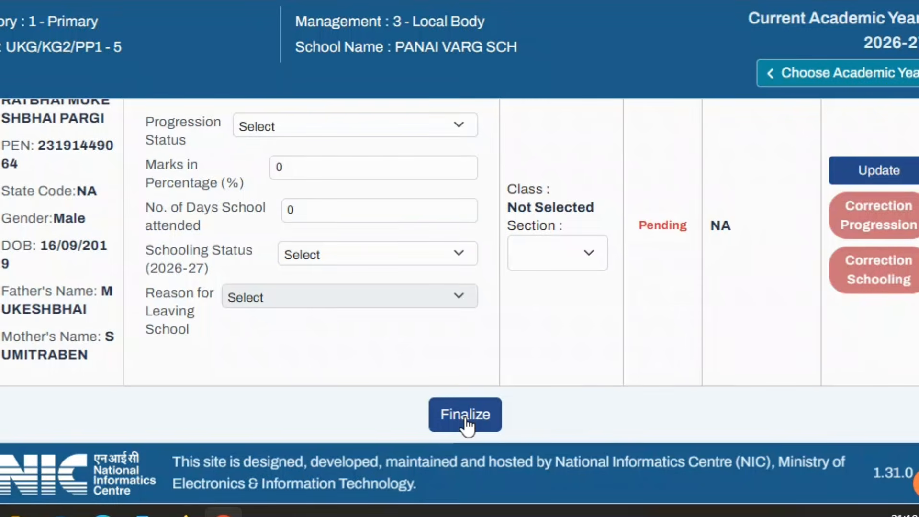
{"action": "scroll", "coordinate": [468, 426], "scroll_direction": "up", "scroll_amount": 7}
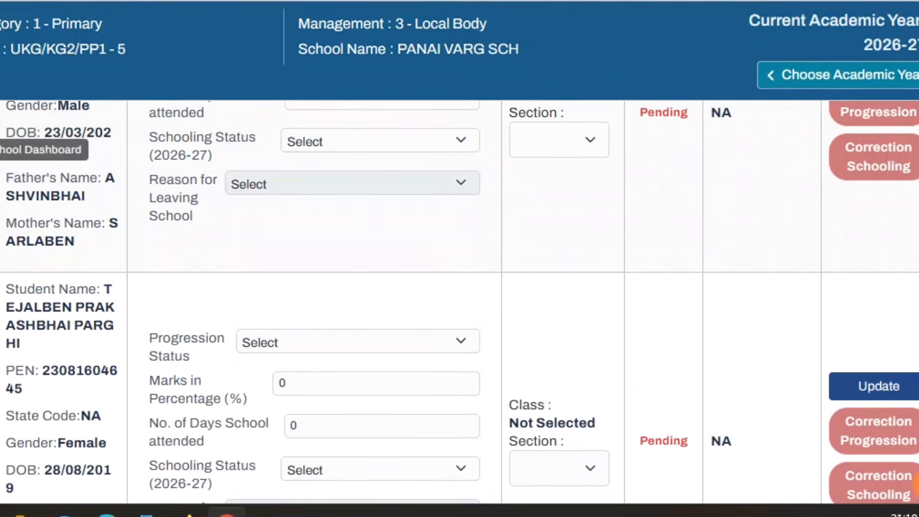
View the School Dashboard's section-wise student counts for UKG/KG2/PP1 and class I.
{"action": "left_click", "coordinate": [0, 150]}
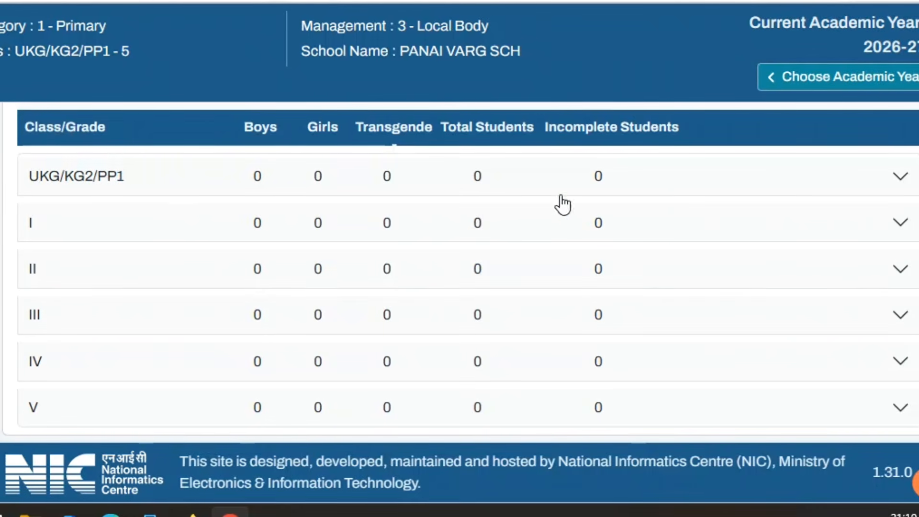
{"action": "left_click", "coordinate": [895, 176]}
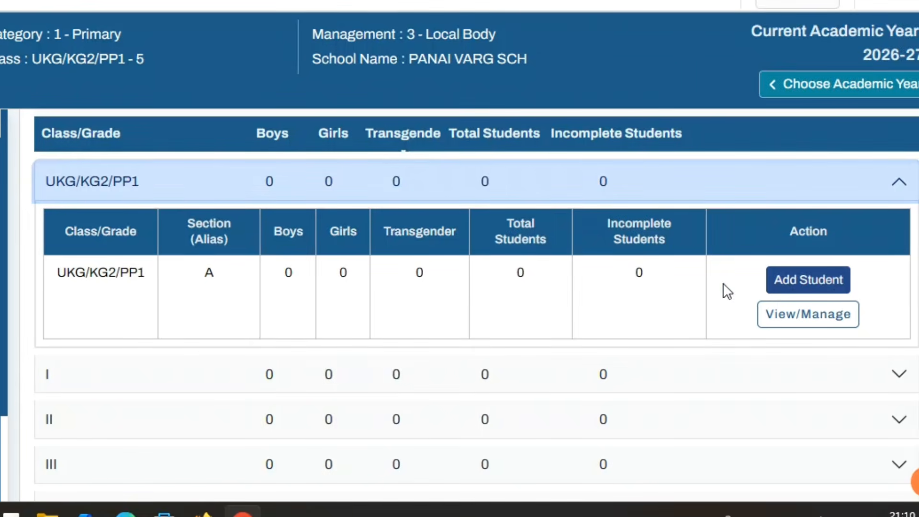
{"action": "left_click", "coordinate": [890, 381]}
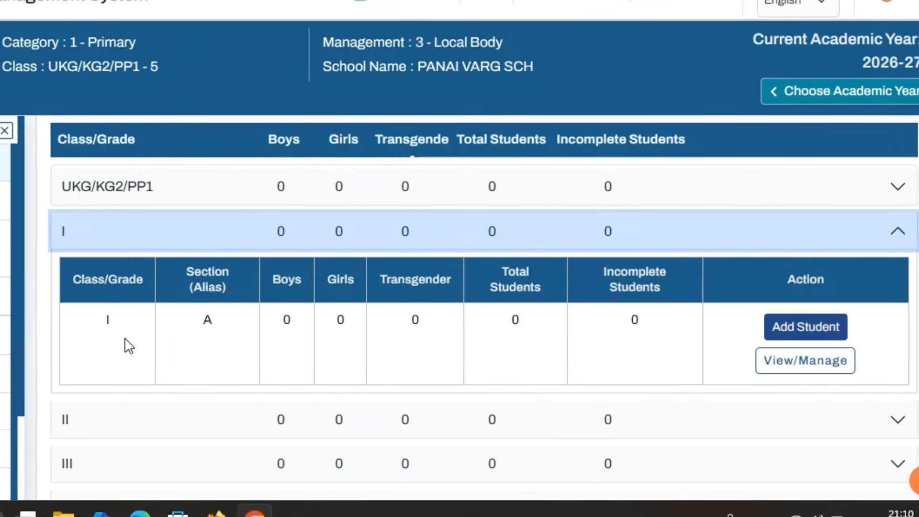
{"action": "scroll", "coordinate": [122, 341], "scroll_direction": "down", "scroll_amount": 2}
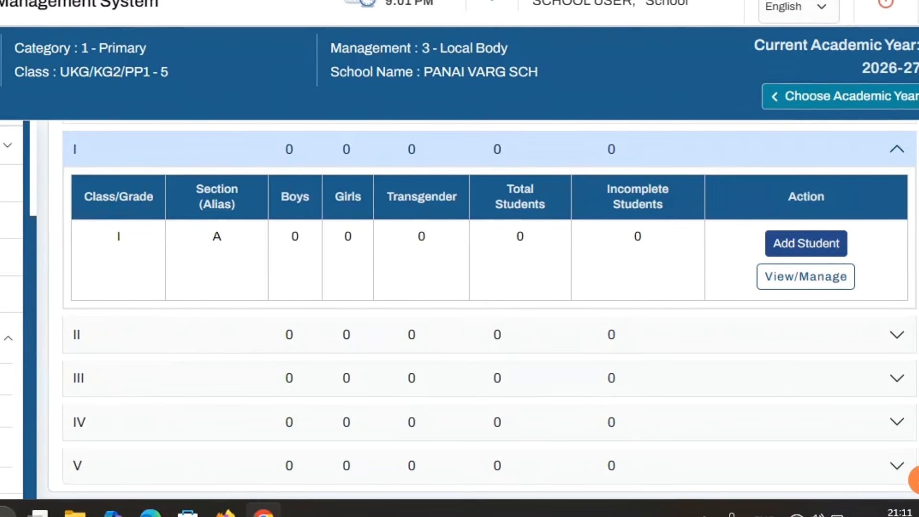
Return to the Progression Activity page for entering students' progression details.
{"action": "left_click", "coordinate": [10, 379]}
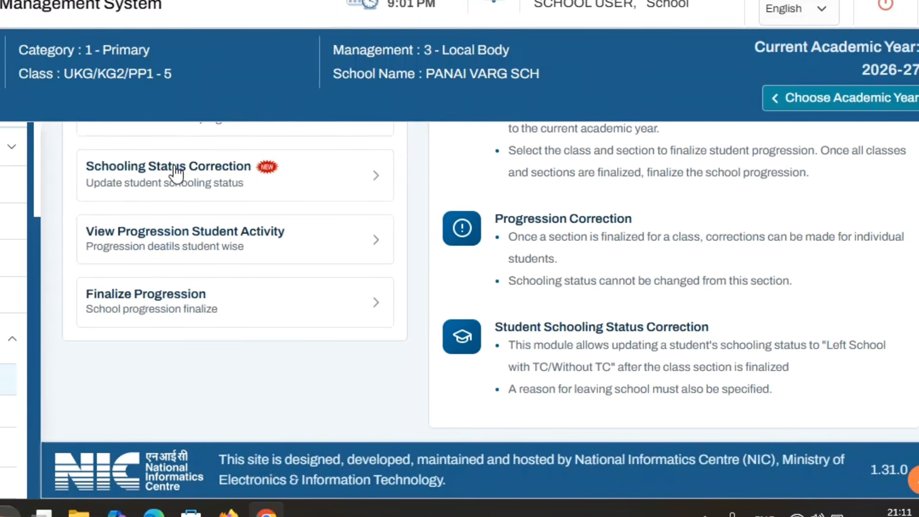
{"action": "scroll", "coordinate": [175, 175], "scroll_direction": "up", "scroll_amount": 5}
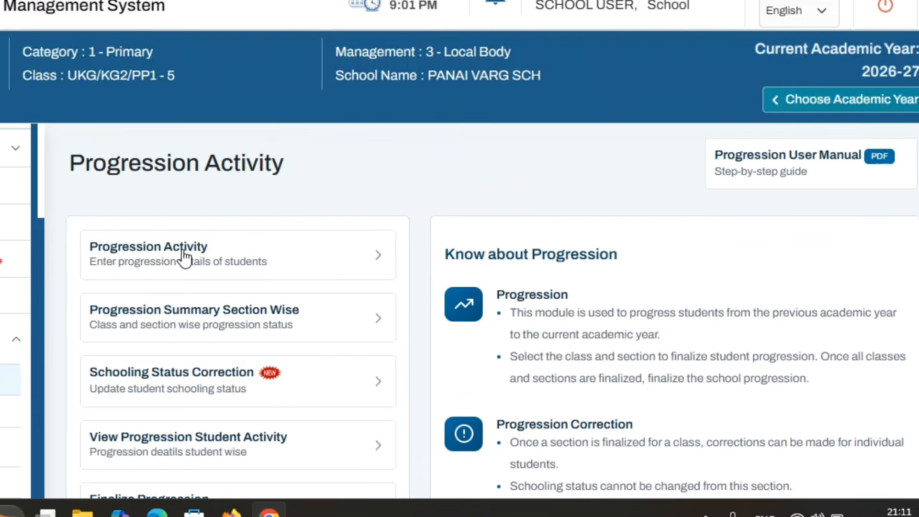
{"action": "left_click", "coordinate": [186, 258]}
Load the progression student list for class UKG/KG2/PP1, section A again.
{"action": "left_click", "coordinate": [181, 217]}
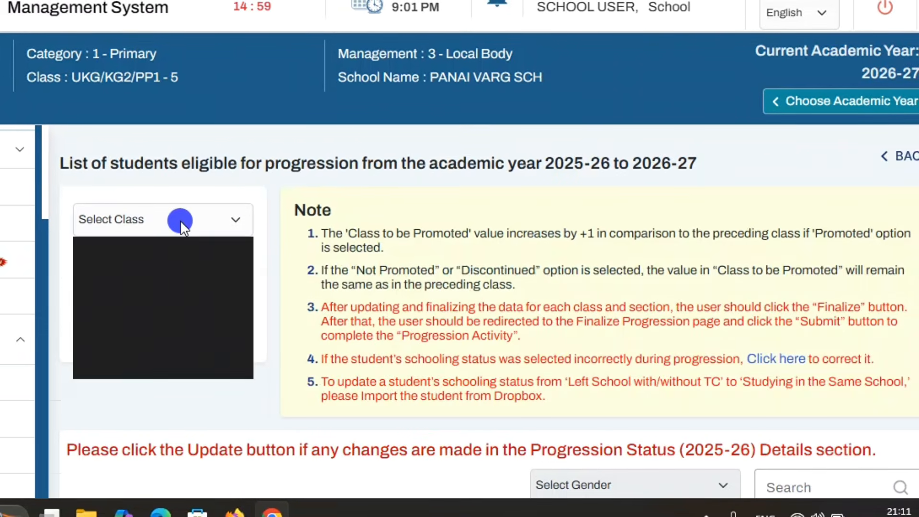
{"action": "left_click", "coordinate": [178, 274]}
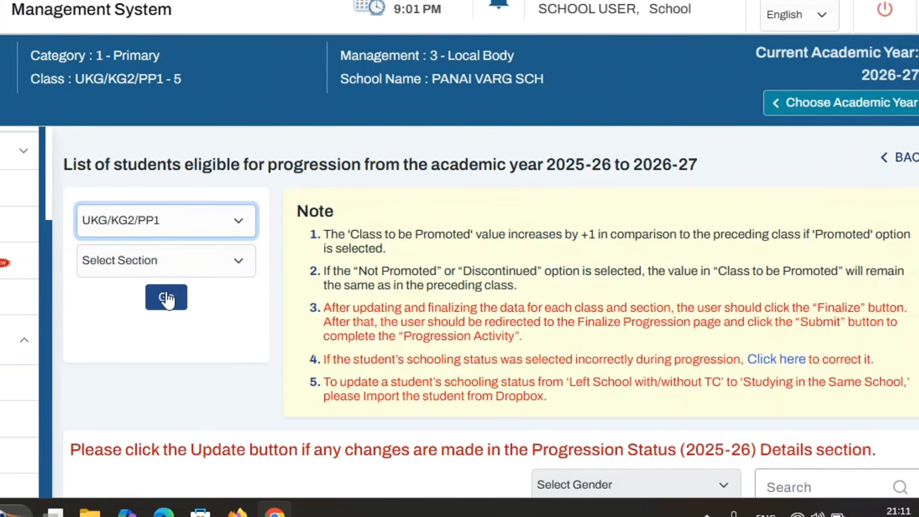
{"action": "left_click", "coordinate": [170, 268]}
{"action": "left_click", "coordinate": [172, 309]}
{"action": "left_click", "coordinate": [170, 297]}
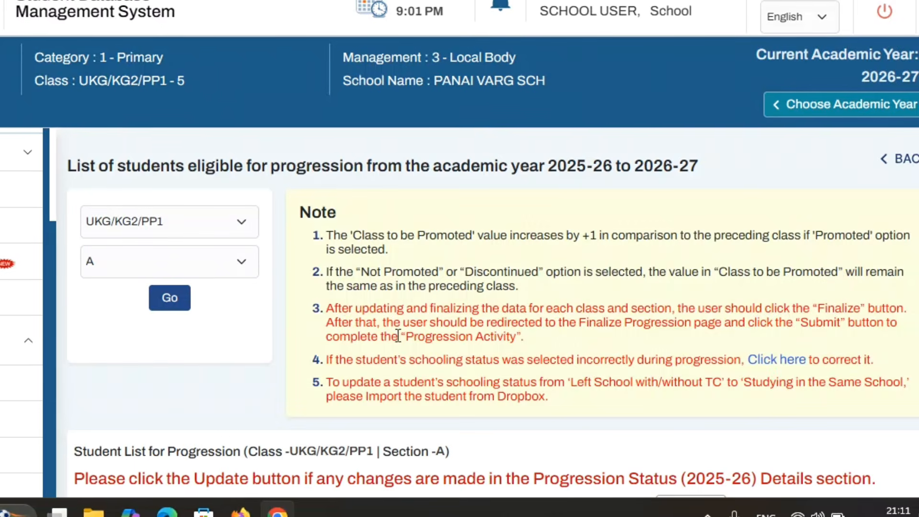
Examine the first student's completed progression entry, including its promoted class and available section choices.
{"action": "scroll", "coordinate": [505, 340], "scroll_direction": "down", "scroll_amount": 8}
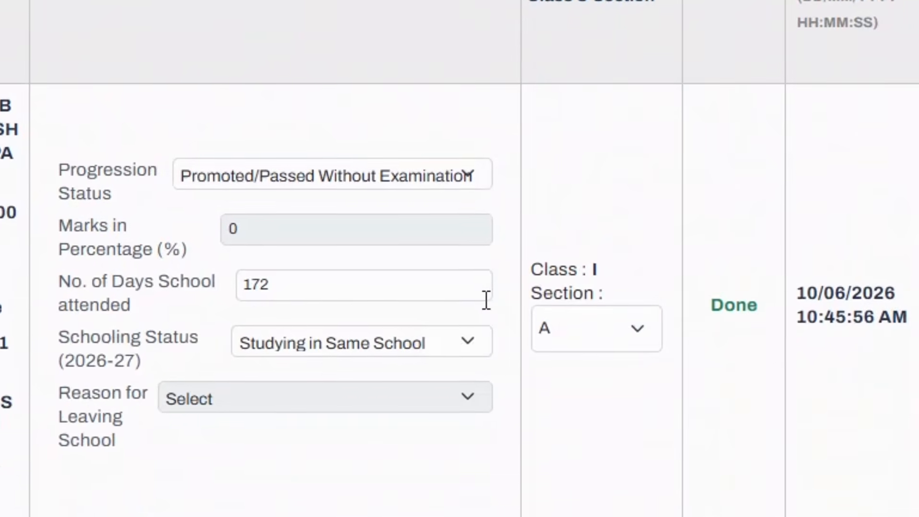
{"action": "scroll", "coordinate": [486, 302], "scroll_direction": "down", "scroll_amount": 5}
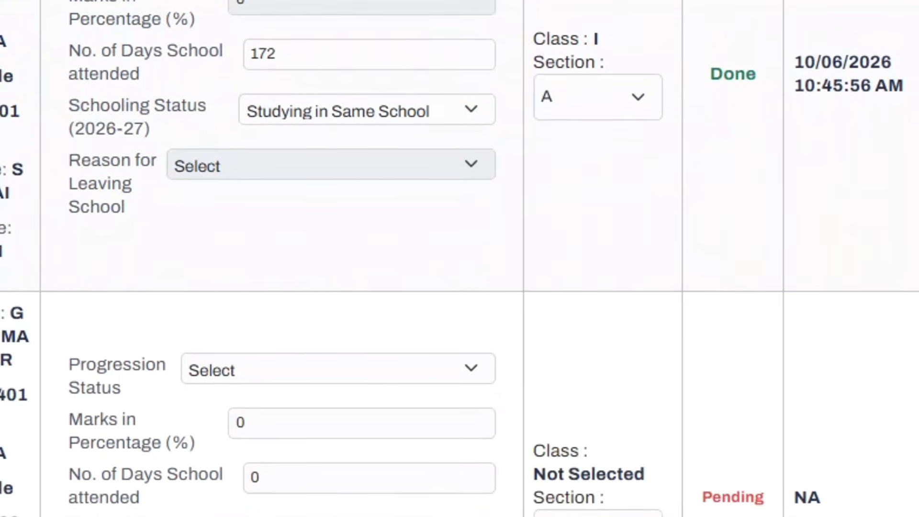
{"action": "scroll", "coordinate": [622, 311], "scroll_direction": "up", "scroll_amount": 6}
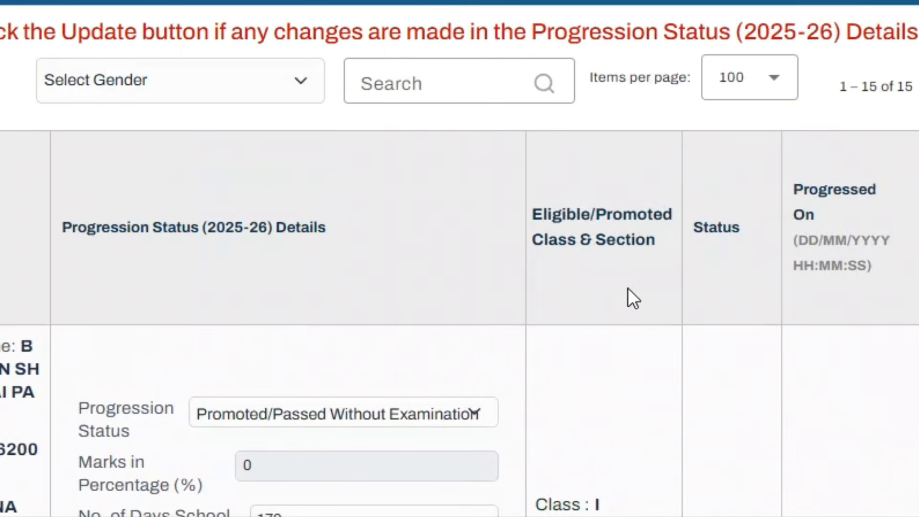
{"action": "scroll", "coordinate": [538, 409], "scroll_direction": "down", "scroll_amount": 3}
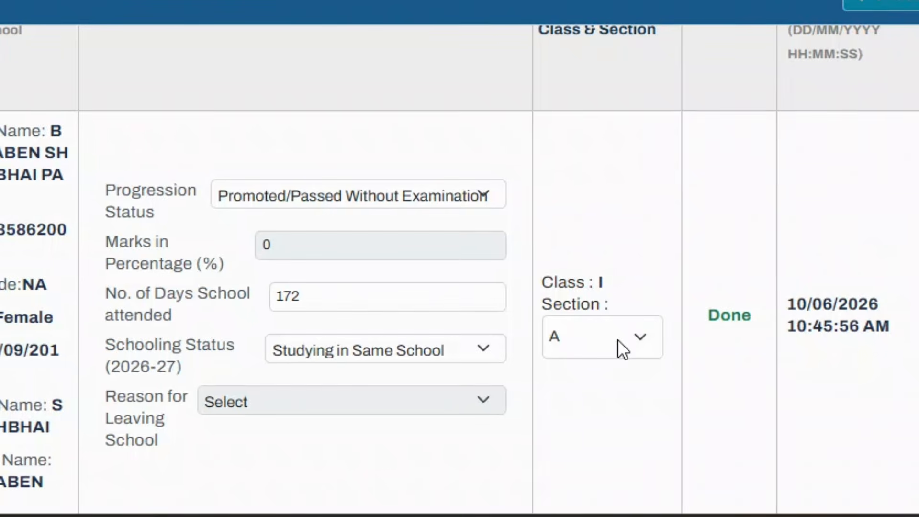
{"action": "left_click", "coordinate": [578, 348]}
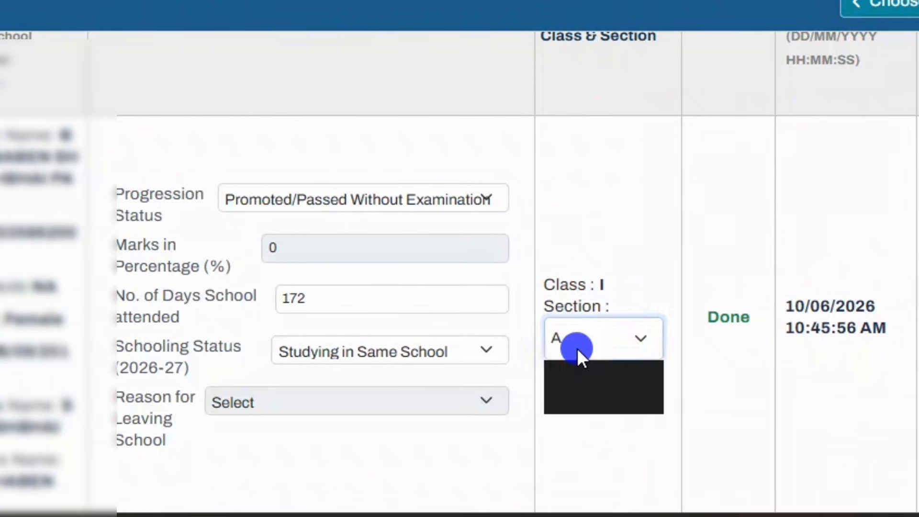
{"action": "left_click", "coordinate": [599, 435]}
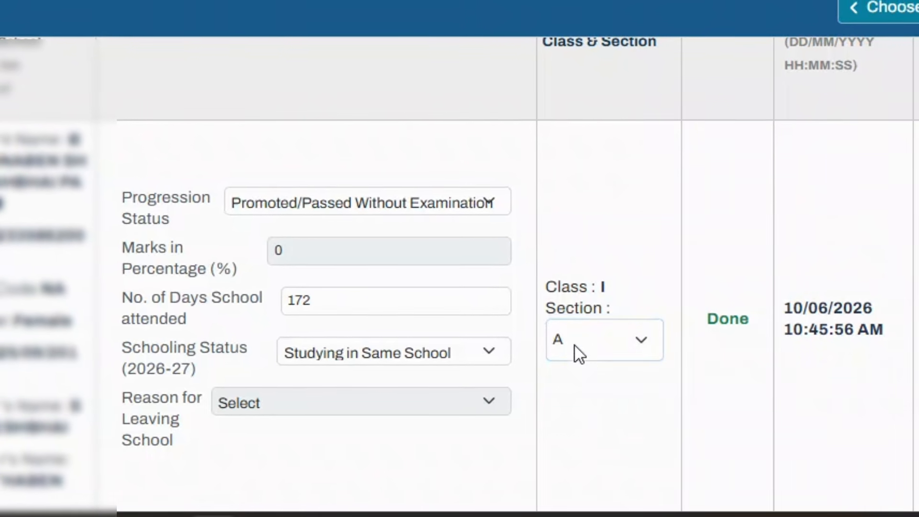
Examine the progression details and status of the students through to the end of the section A list.
{"action": "scroll", "coordinate": [694, 342], "scroll_direction": "down", "scroll_amount": 5}
{"action": "scroll", "coordinate": [694, 312], "scroll_direction": "up", "scroll_amount": 4}
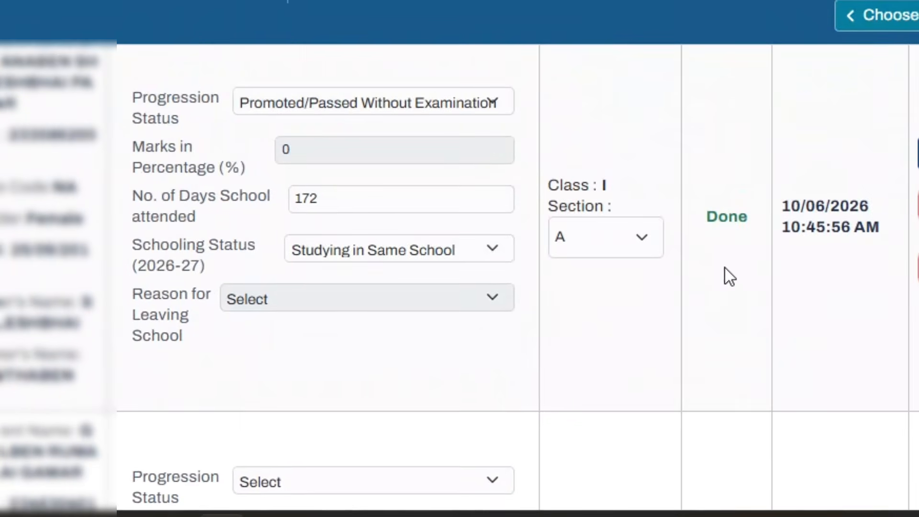
{"action": "scroll", "coordinate": [726, 268], "scroll_direction": "down", "scroll_amount": 20}
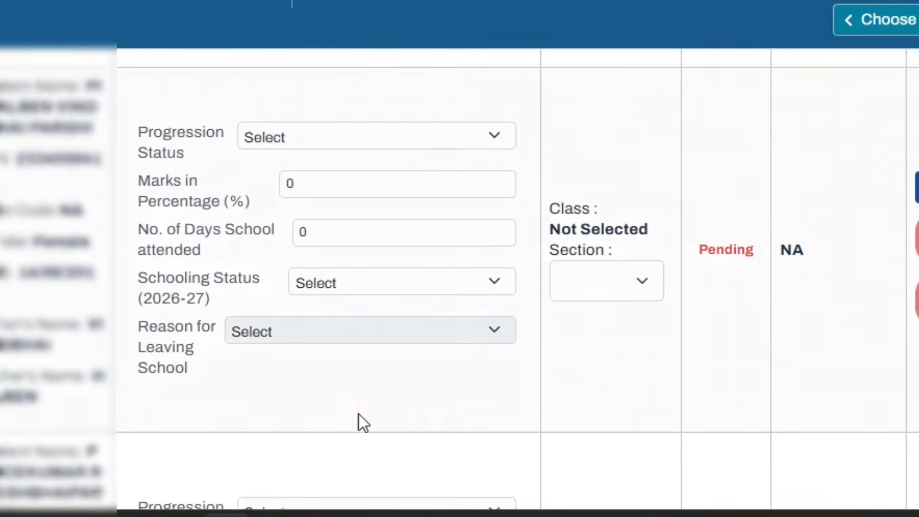
{"action": "scroll", "coordinate": [360, 415], "scroll_direction": "down", "scroll_amount": 5}
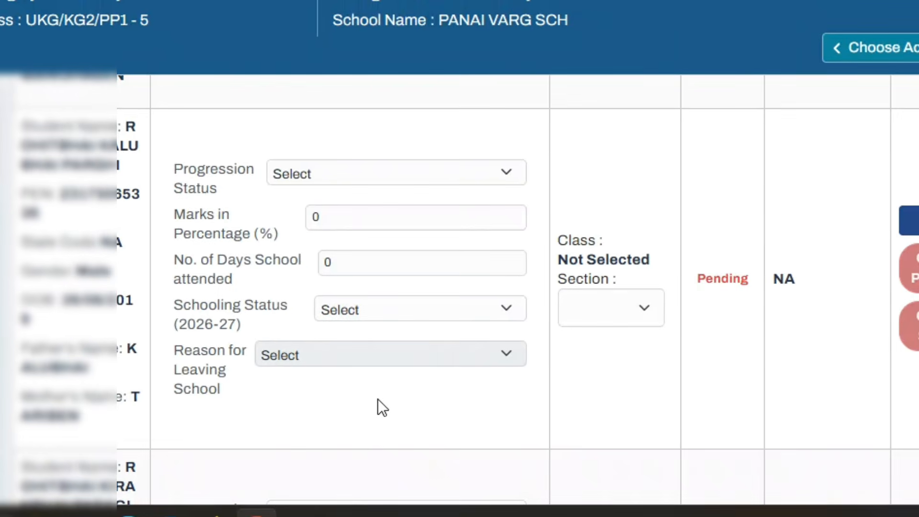
{"action": "scroll", "coordinate": [339, 410], "scroll_direction": "down", "scroll_amount": 10}
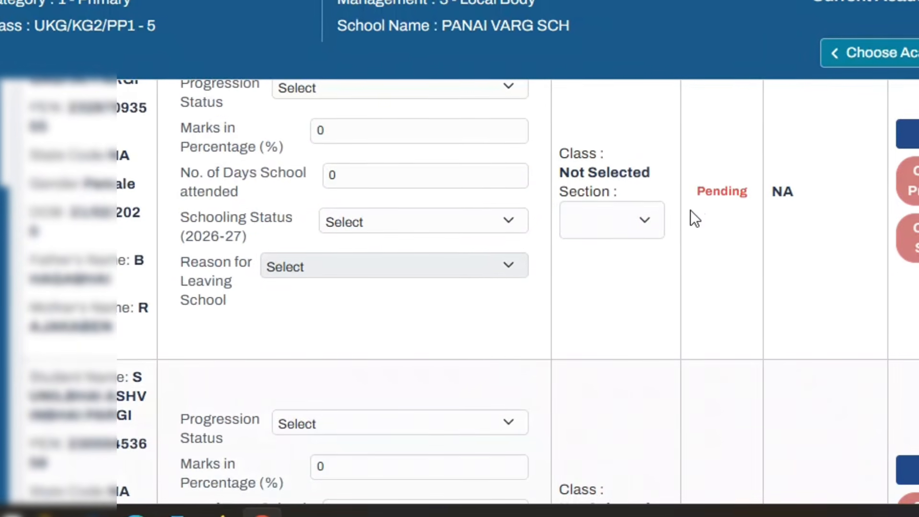
{"action": "scroll", "coordinate": [724, 206], "scroll_direction": "down", "scroll_amount": 15}
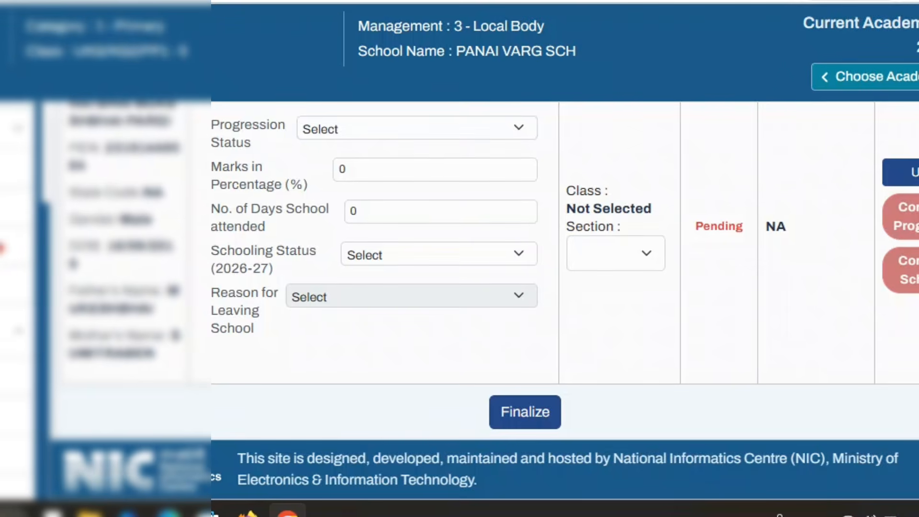
{"action": "scroll", "coordinate": [526, 302], "scroll_direction": "up", "scroll_amount": 7}
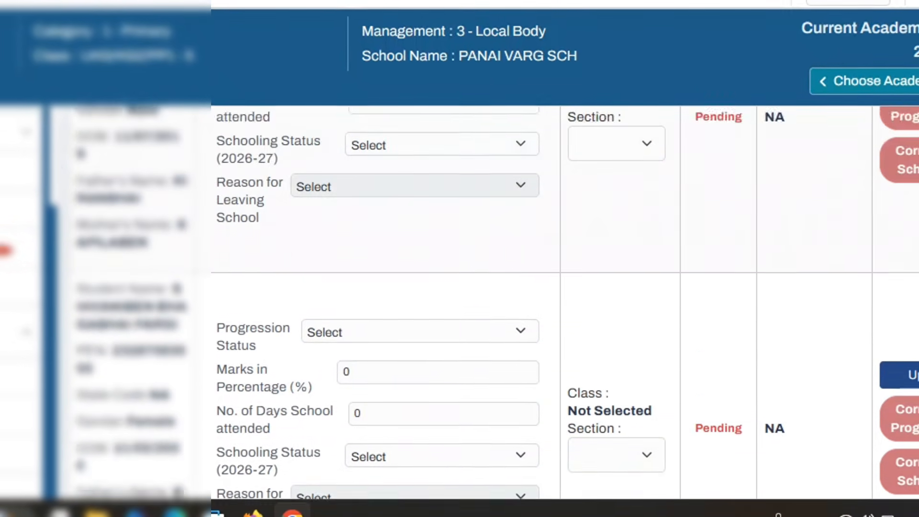
{"action": "scroll", "coordinate": [915, 236], "scroll_direction": "down", "scroll_amount": 7}
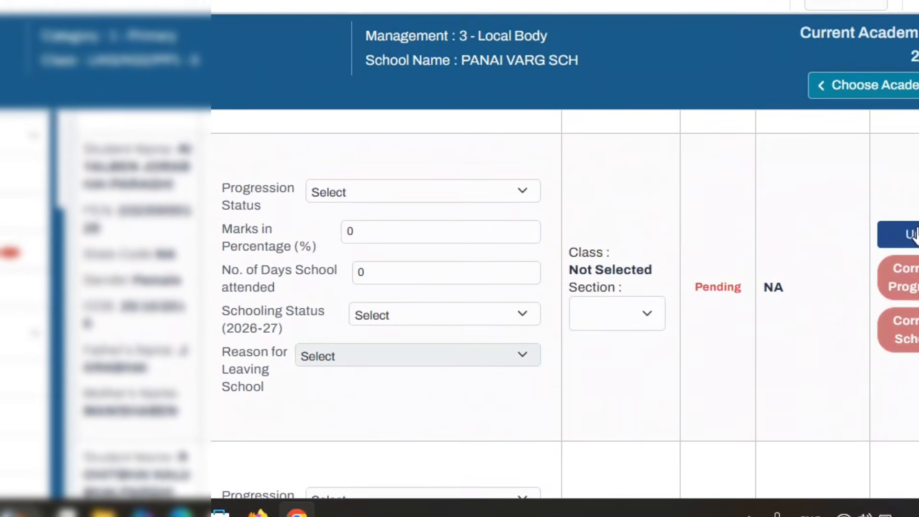
Examine the available progression status choices in the first student's completed entry, keeping Promoted/Passed Without Examination selected.
{"action": "scroll", "coordinate": [915, 236], "scroll_direction": "down", "scroll_amount": 8}
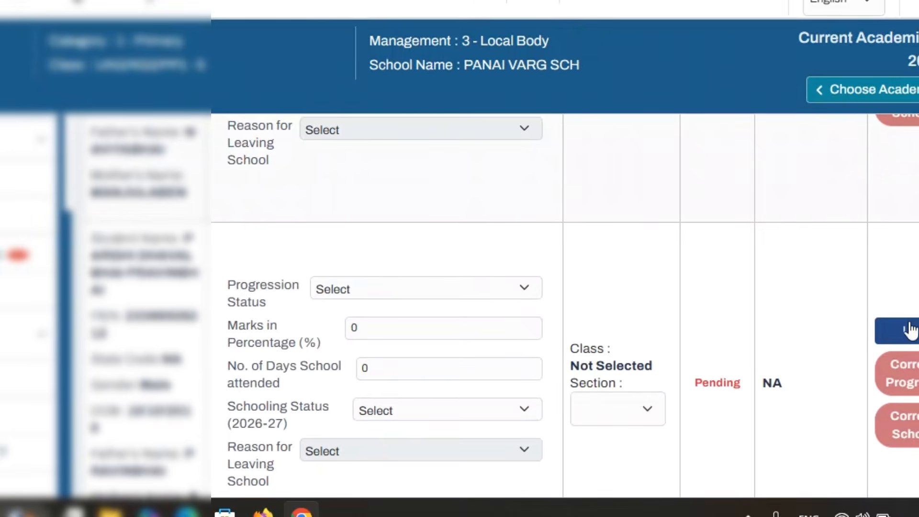
{"action": "scroll", "coordinate": [908, 307], "scroll_direction": "up", "scroll_amount": 7}
{"action": "left_click", "coordinate": [909, 258]}
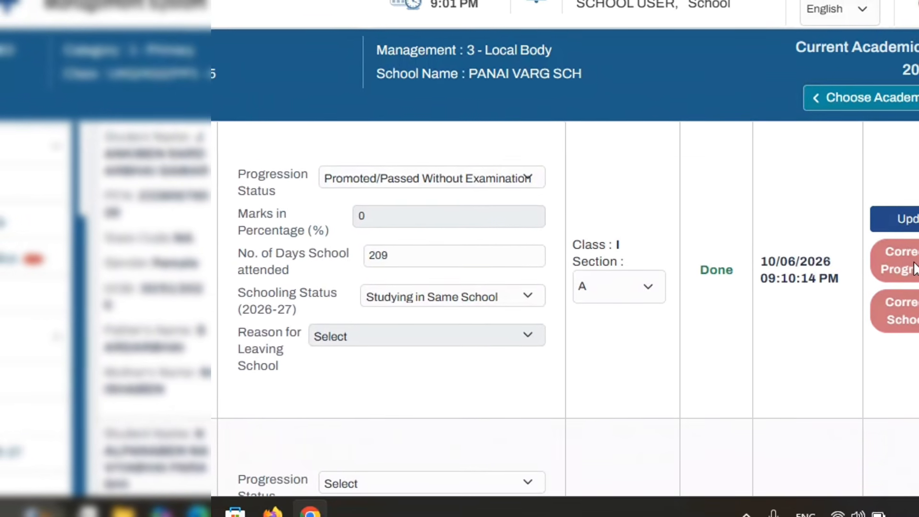
{"action": "left_click", "coordinate": [419, 261]}
{"action": "left_click", "coordinate": [400, 179]}
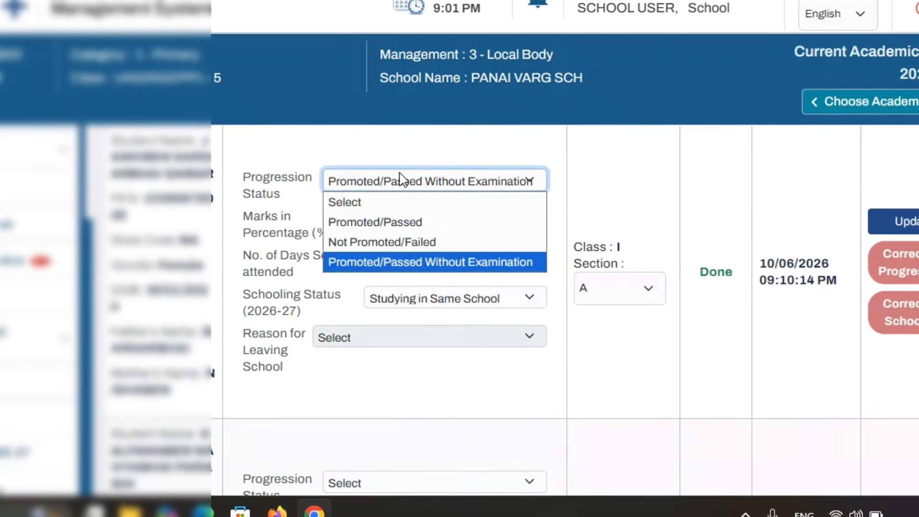
{"action": "left_click", "coordinate": [428, 374]}
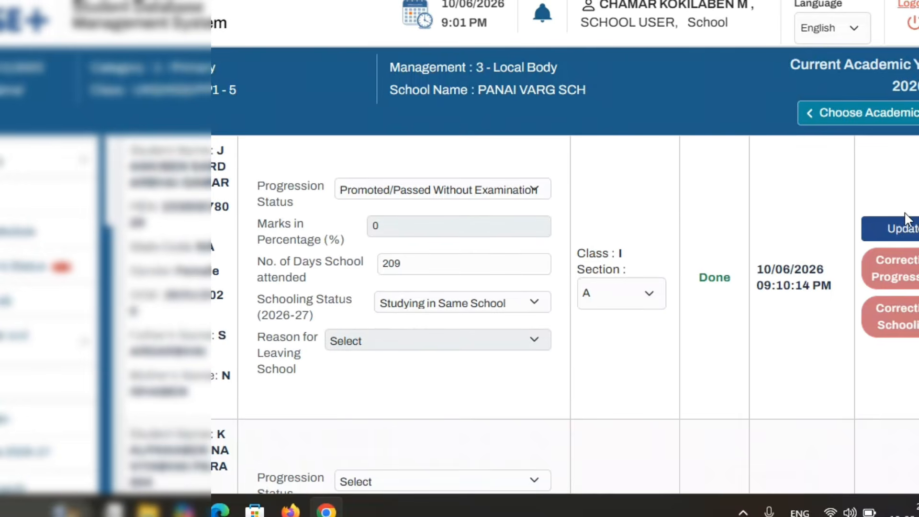
Compare the first student's completed entry with the other students' entries, going through to the Finalize option below the list.
{"action": "scroll", "coordinate": [488, 315], "scroll_direction": "up", "scroll_amount": 1}
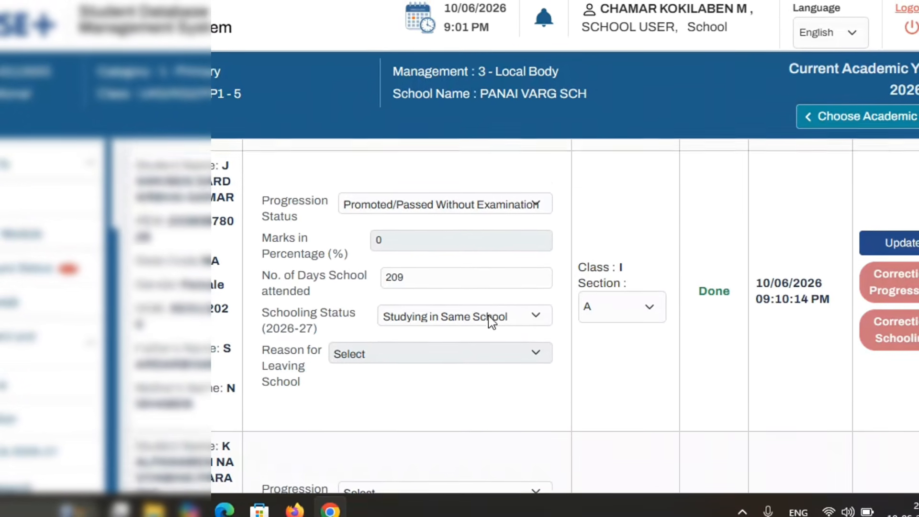
{"action": "scroll", "coordinate": [491, 318], "scroll_direction": "down", "scroll_amount": 5}
{"action": "scroll", "coordinate": [576, 298], "scroll_direction": "up", "scroll_amount": 5}
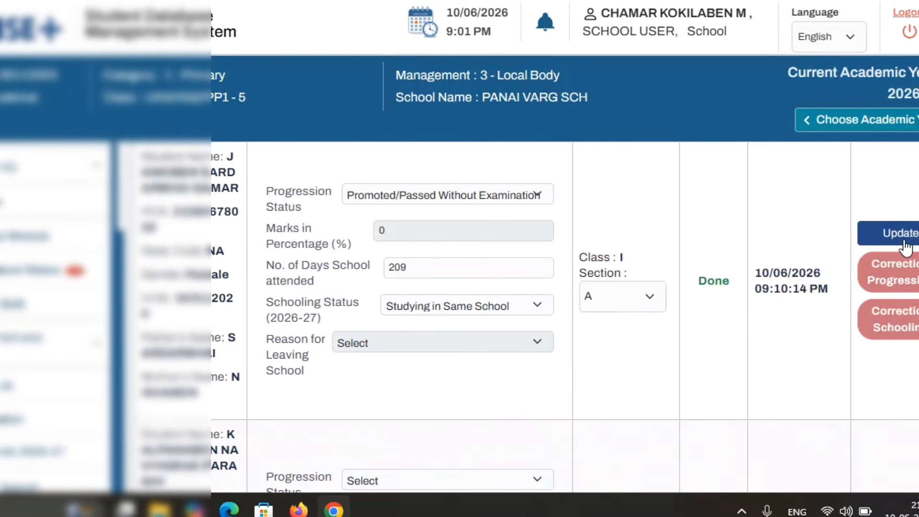
{"action": "scroll", "coordinate": [653, 328], "scroll_direction": "down", "scroll_amount": 5}
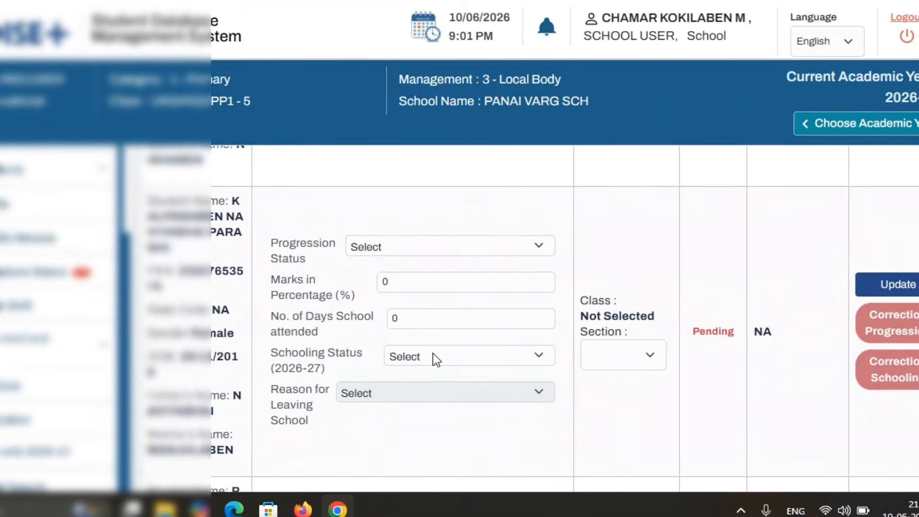
{"action": "scroll", "coordinate": [433, 353], "scroll_direction": "down", "scroll_amount": 15}
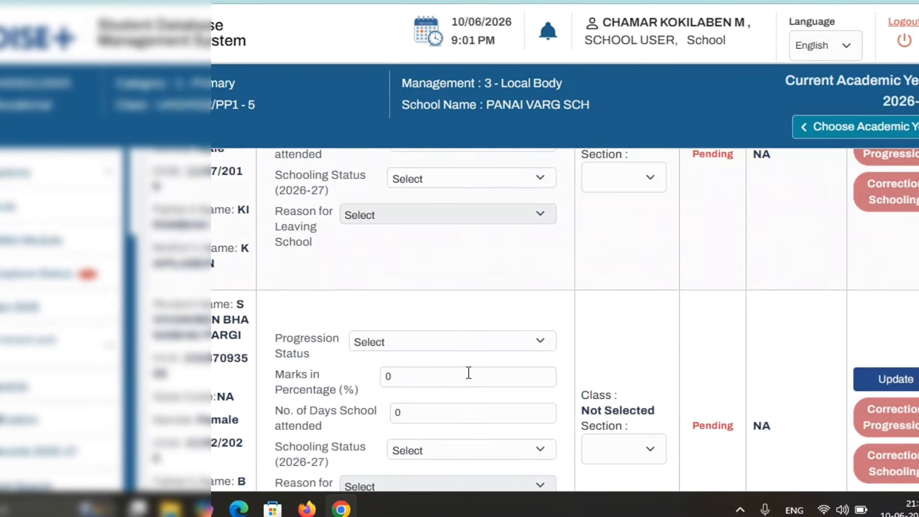
{"action": "scroll", "coordinate": [468, 373], "scroll_direction": "down", "scroll_amount": 10}
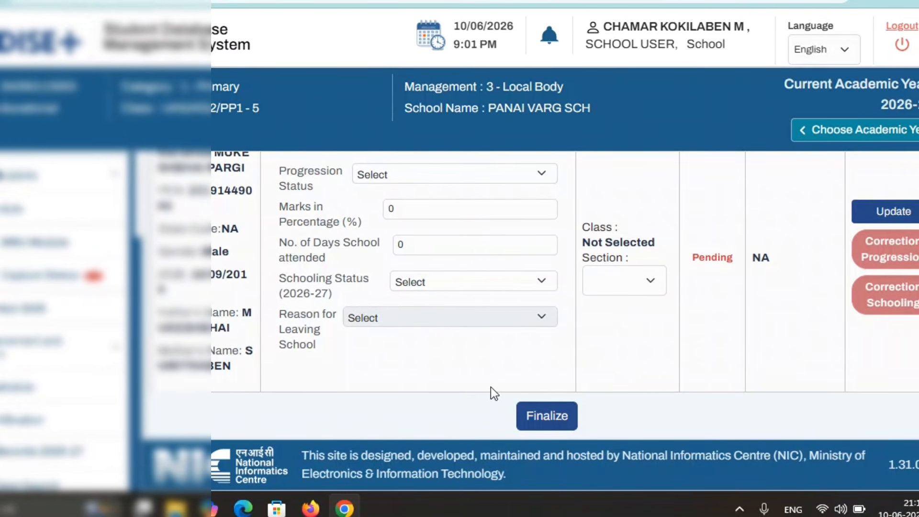